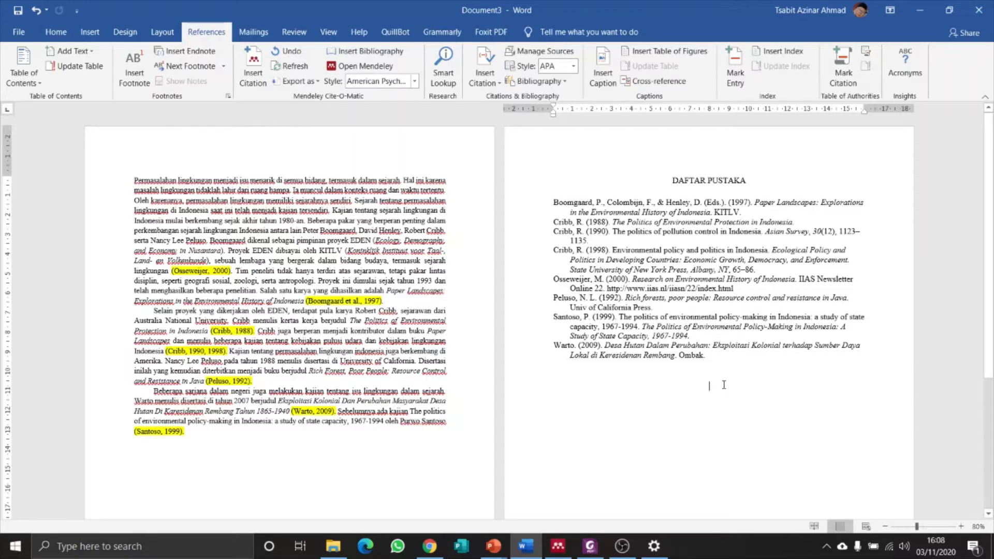
# Place the insertion point below the DAFTAR PUSTAKA bibliography in the Word essay.
pyautogui.click(723, 384)
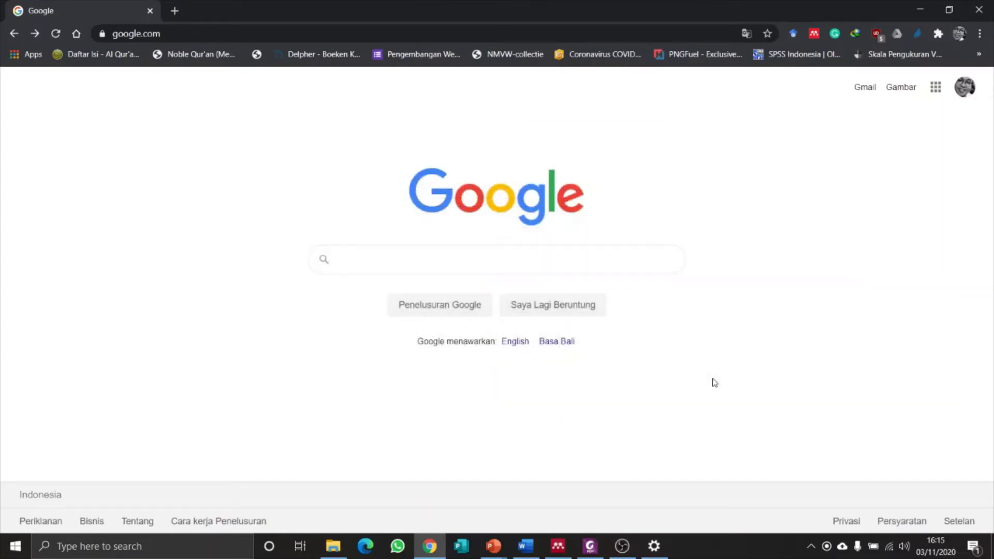
# Search Google for 'mendeley' and reach mendeley.com's desktop download page.
pyautogui.write('mendeley')
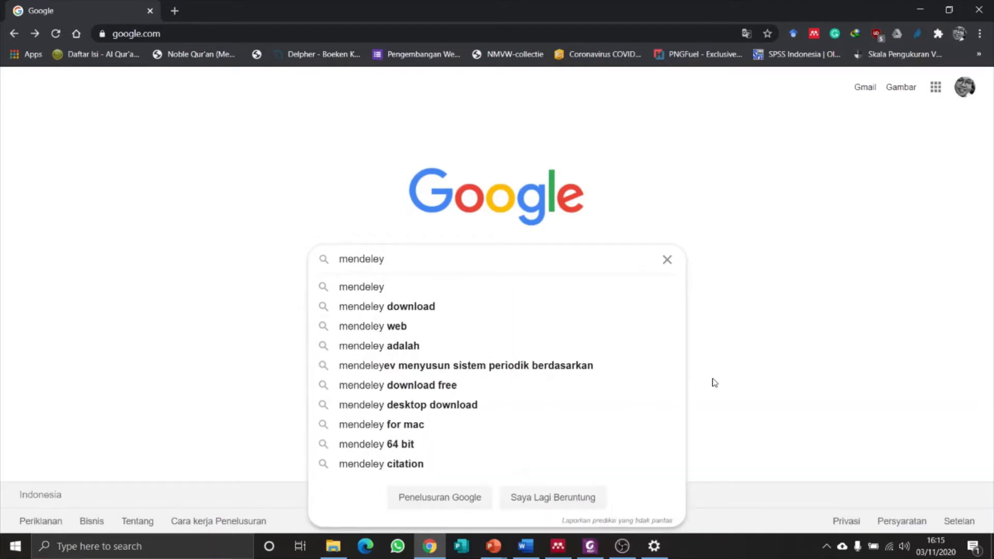
pyautogui.press('Return')
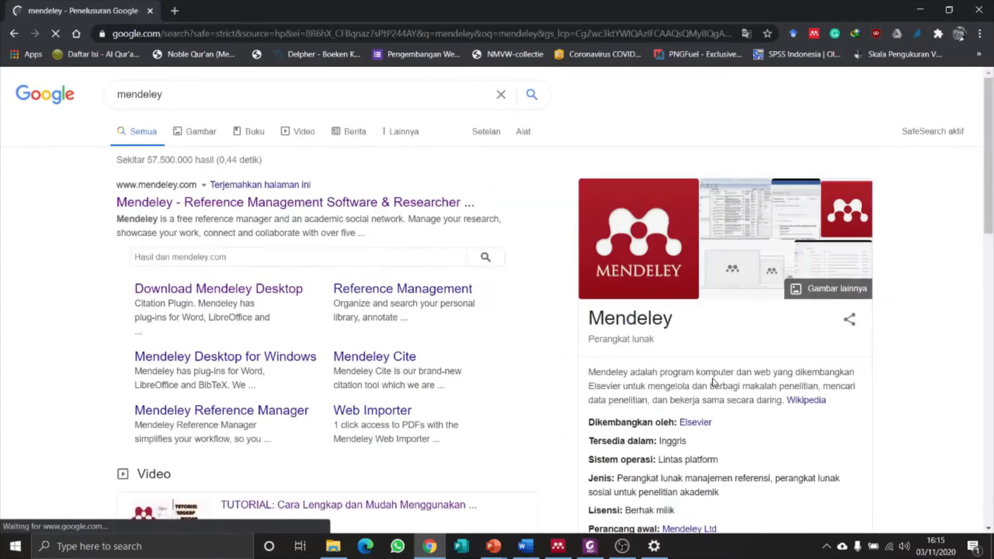
pyautogui.click(224, 204)
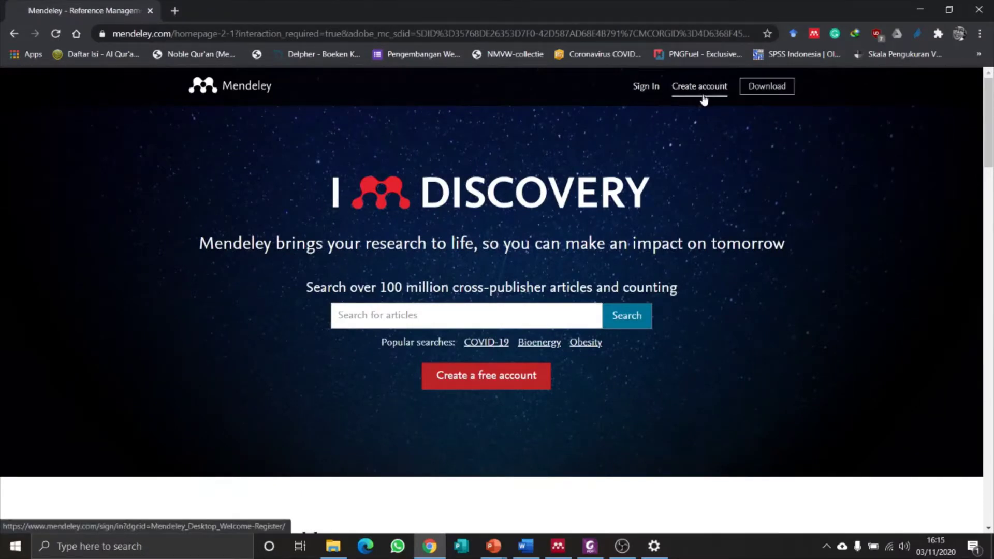
pyautogui.click(764, 88)
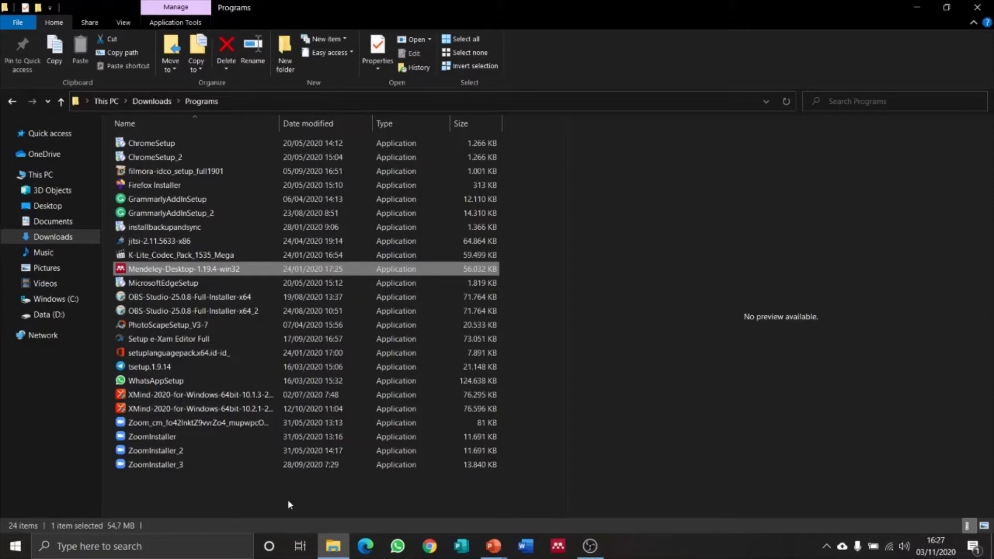
# Install Mendeley Desktop 1.19.4 from the downloaded installer with the default setup options.
pyautogui.doubleClick(233, 270)
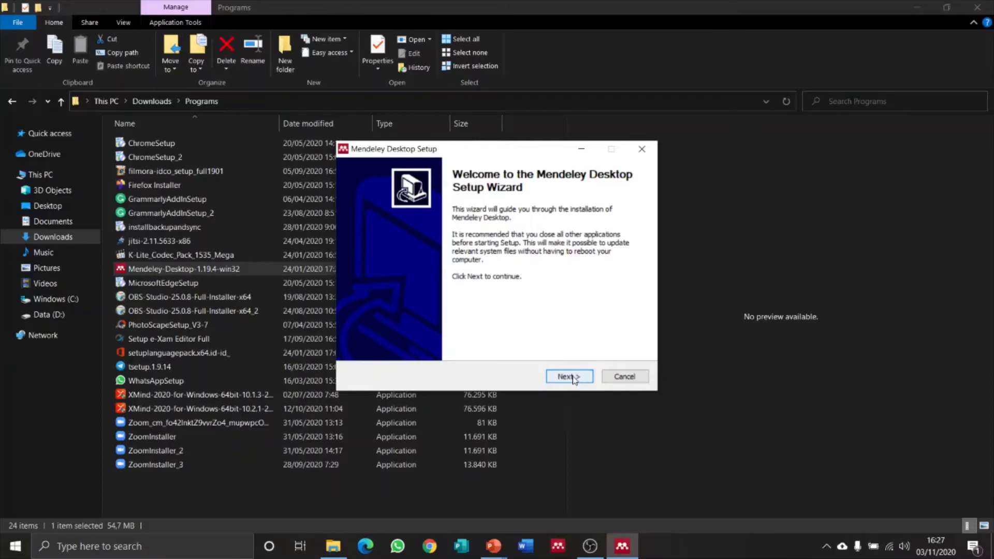
pyautogui.click(572, 377)
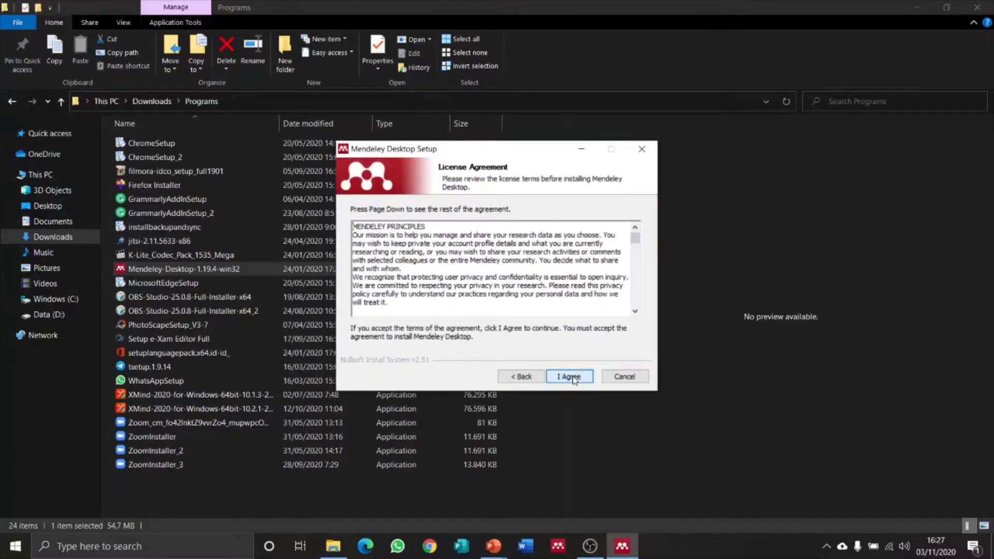
pyautogui.click(571, 377)
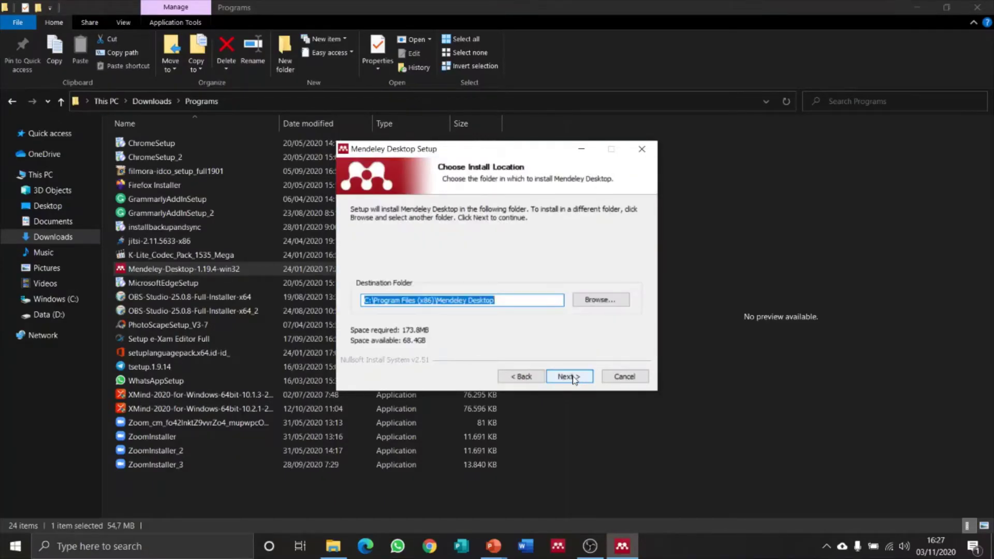
pyautogui.click(574, 378)
pyautogui.click(573, 380)
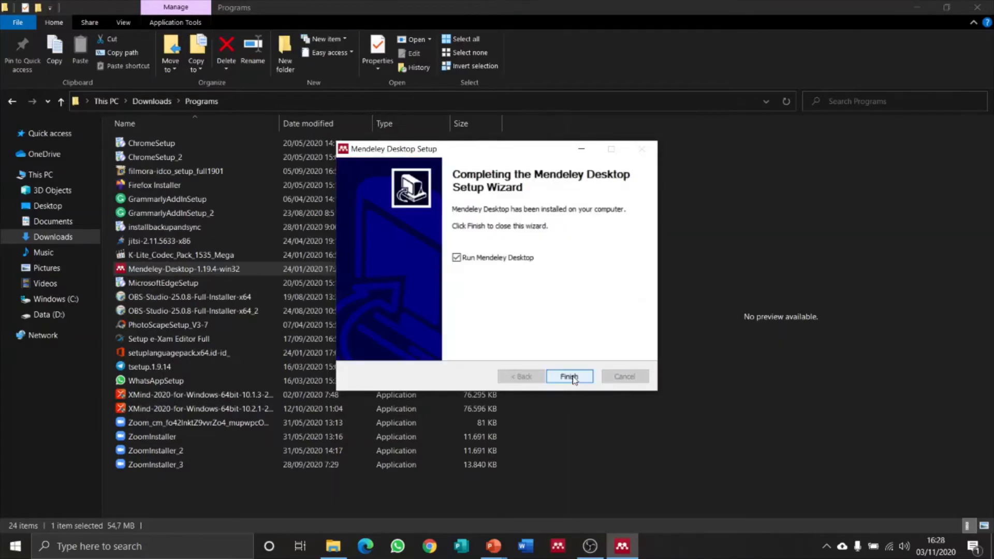
pyautogui.click(570, 376)
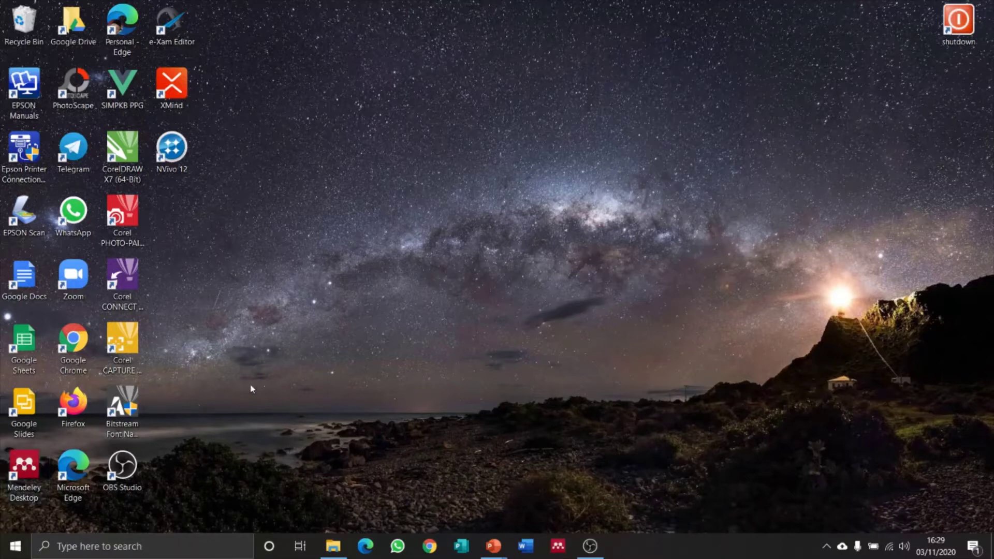
# Launch Mendeley Desktop and sign in with the account e-mail and password, staying signed in.
pyautogui.click(19, 465)
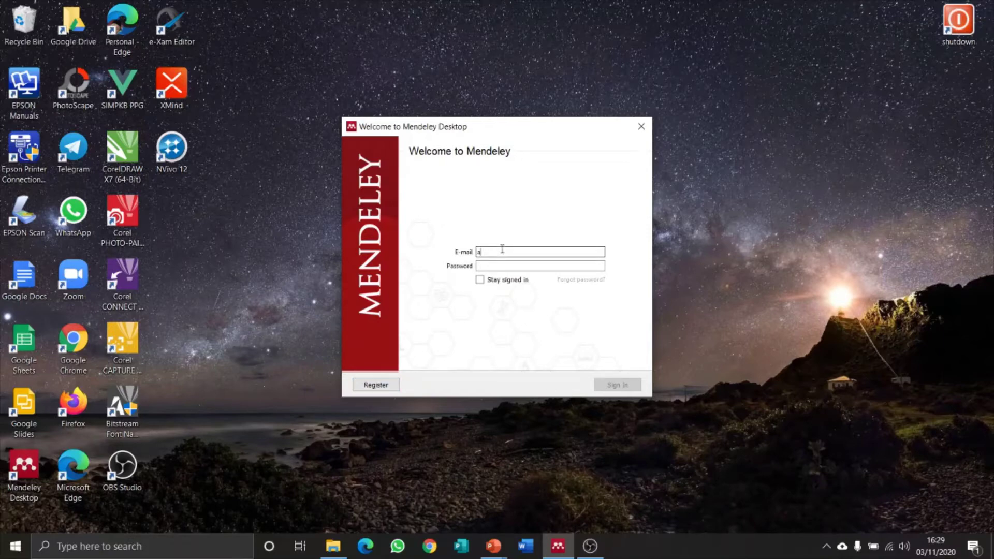
pyautogui.write('mad***')
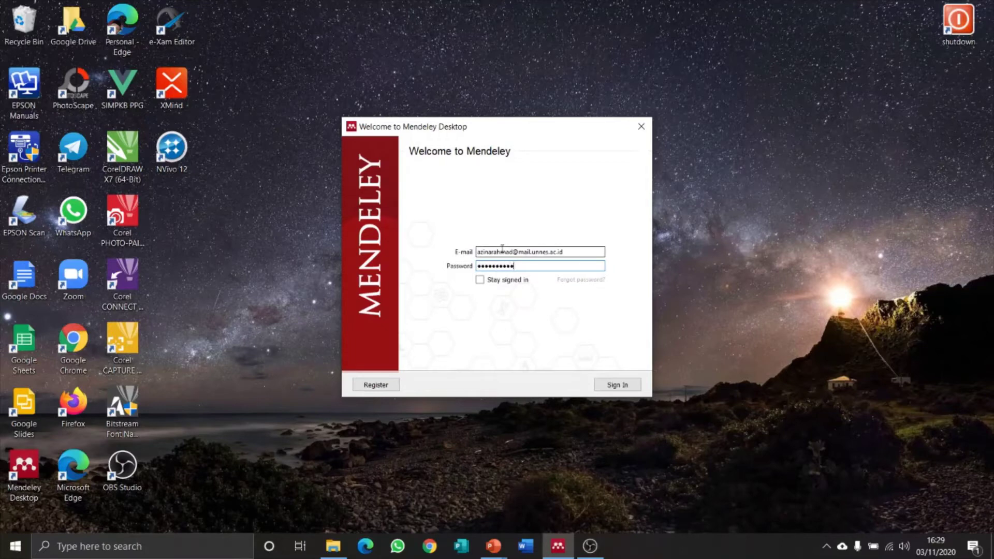
pyautogui.click(480, 280)
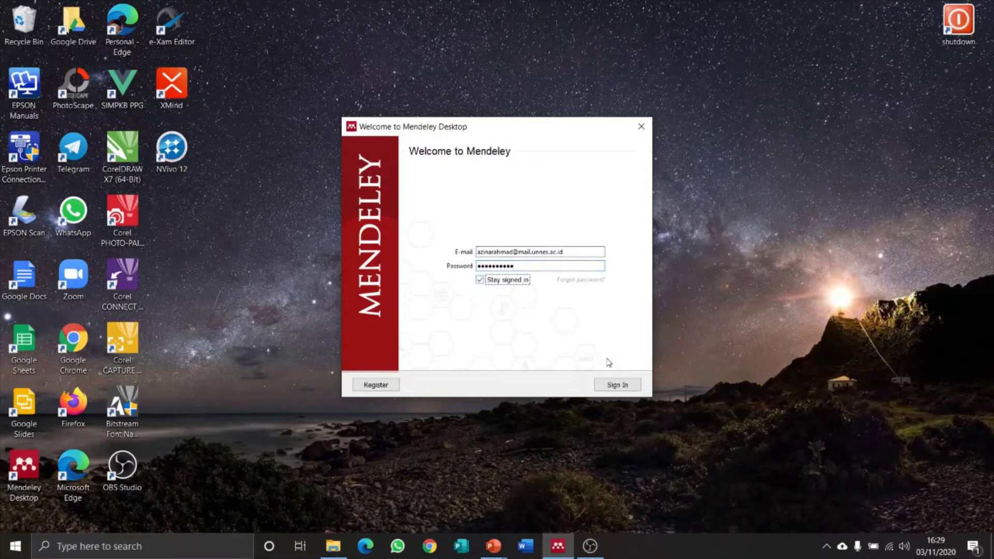
pyautogui.click(609, 386)
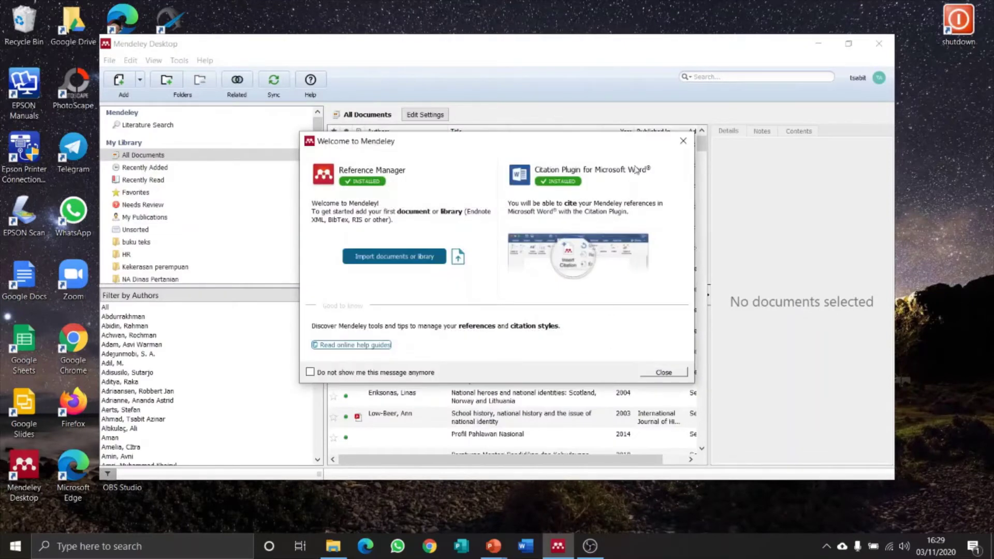
# Dismiss the Welcome to Mendeley message and the Add and Create tip, then check the Tools menu.
pyautogui.click(682, 149)
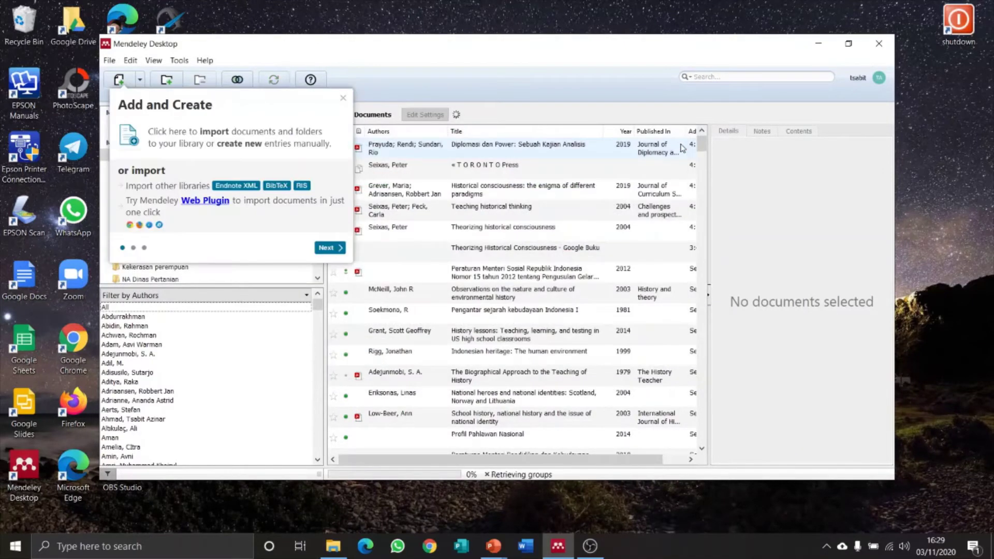
pyautogui.click(345, 98)
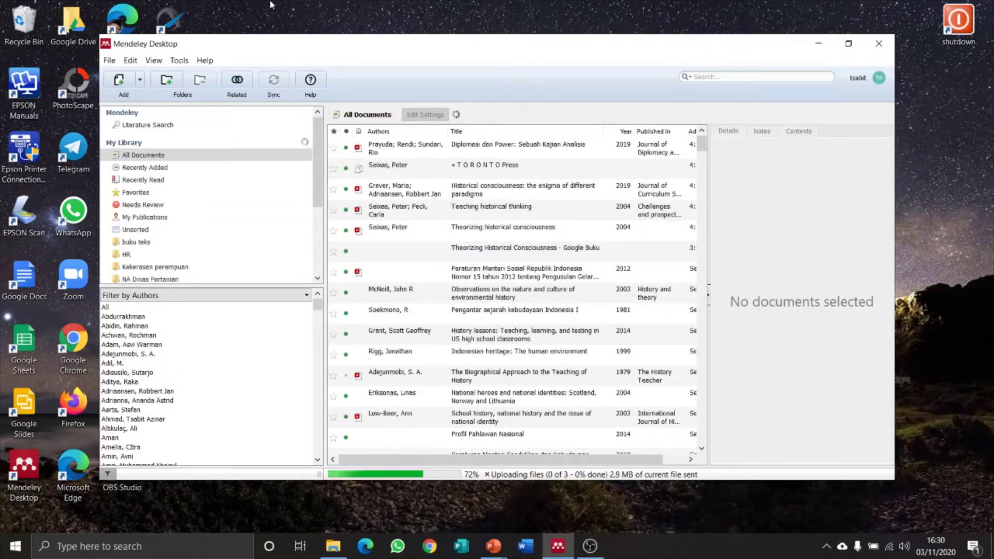
pyautogui.click(179, 61)
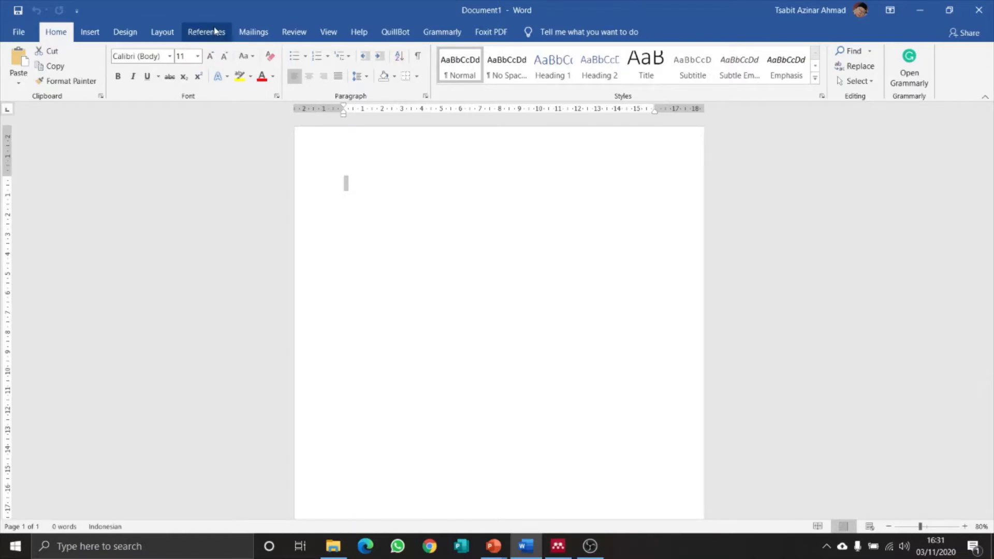
# Show Word's References tab with the Mendeley Cite-O-Matic citation tools.
pyautogui.click(215, 31)
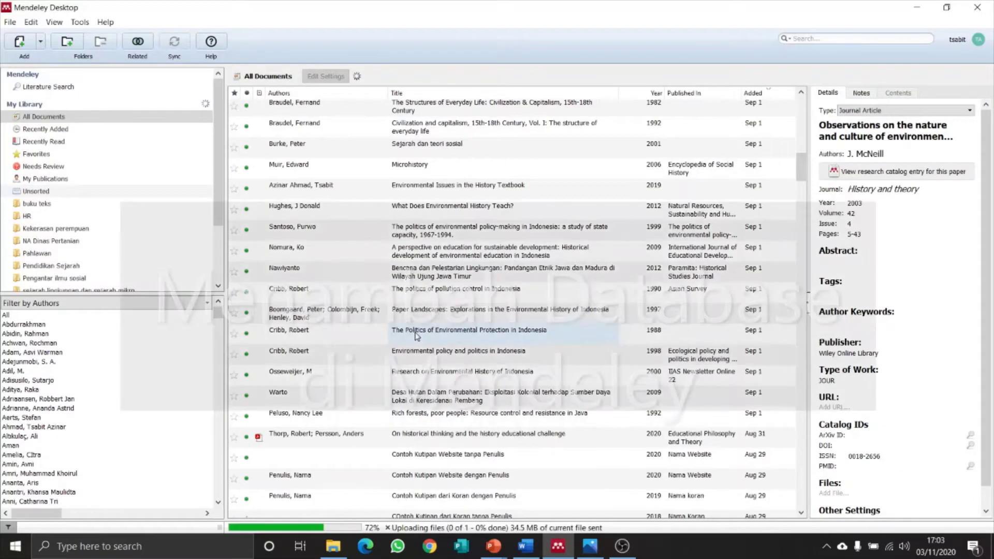
pyautogui.scroll(10, 417, 337)
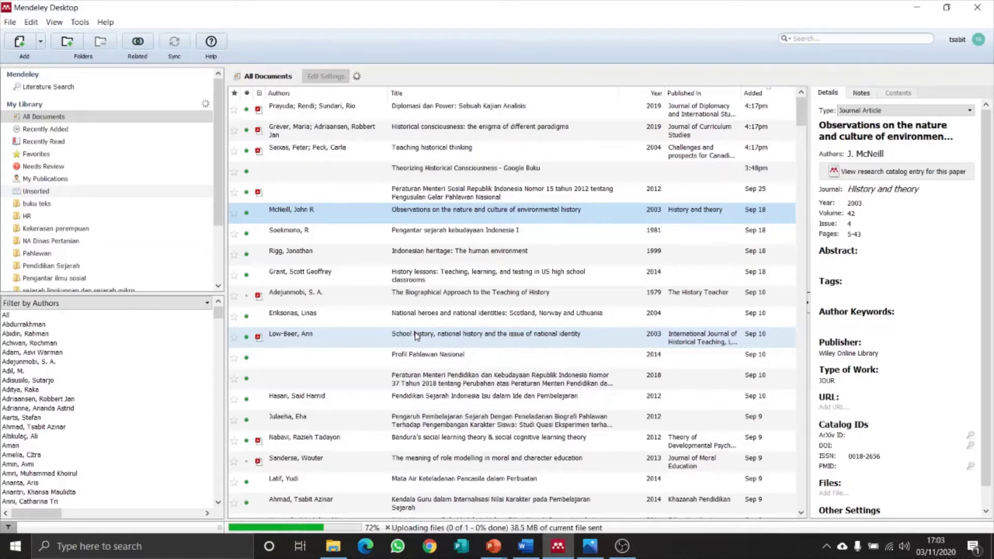
# Browse the All Documents list back to the top and open the Add dropdown's document options.
pyautogui.scroll(-10, 417, 335)
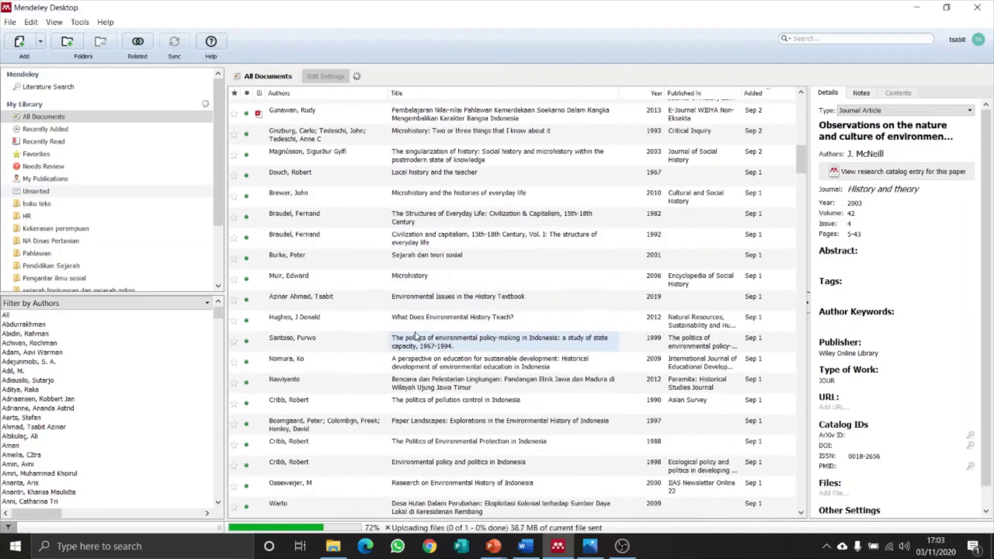
pyautogui.scroll(-5, 416, 335)
pyautogui.scroll(-5, 417, 336)
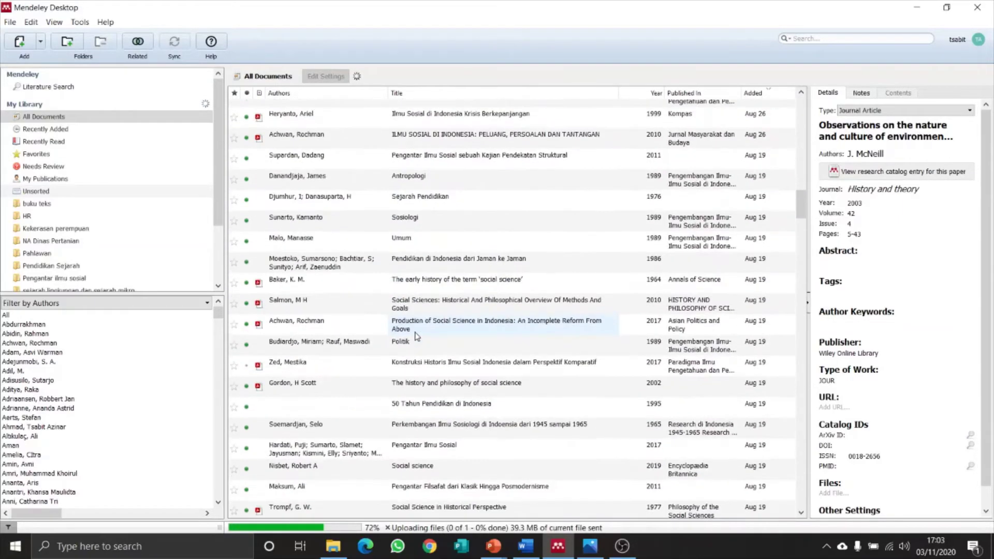
pyautogui.scroll(-5, 417, 335)
pyautogui.scroll(-5, 417, 335)
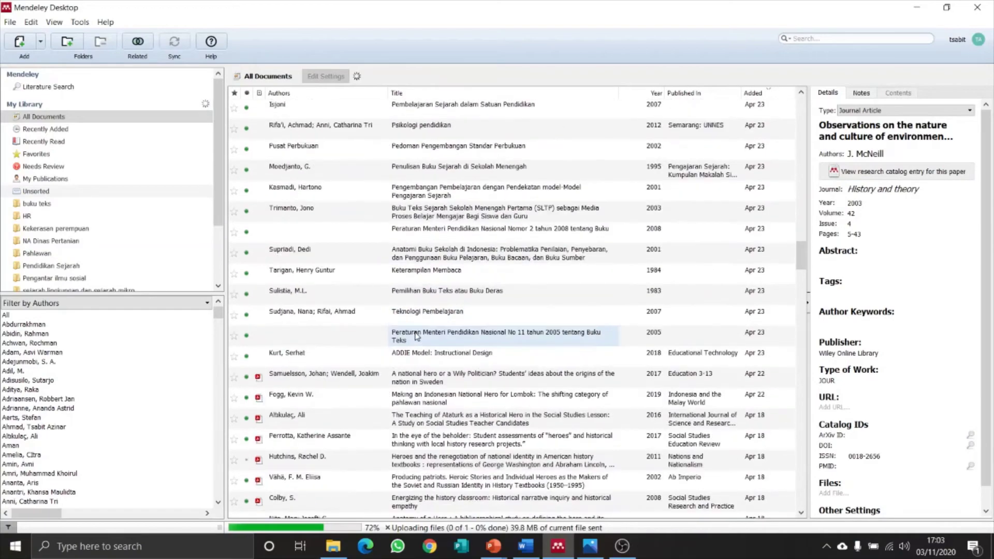
pyautogui.scroll(-5, 417, 335)
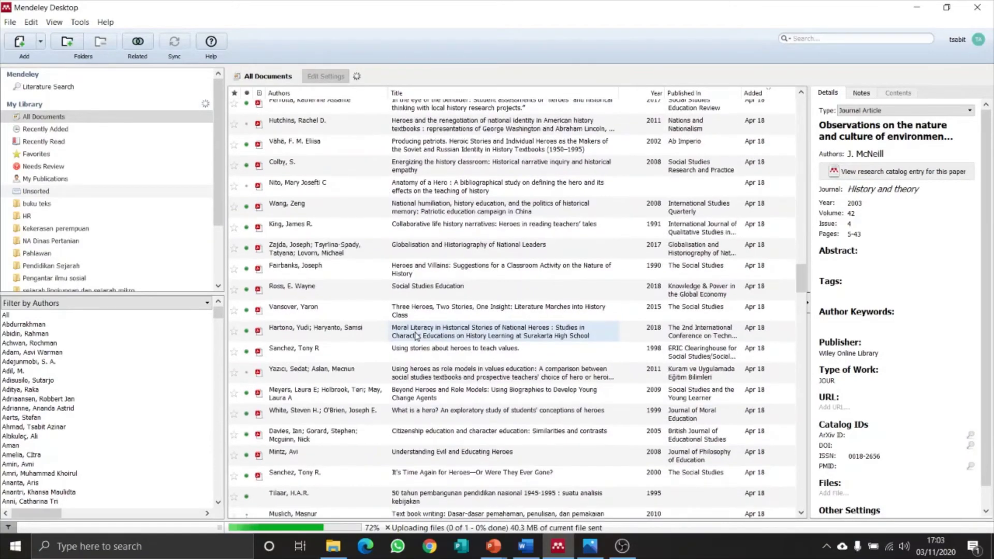
pyautogui.scroll(5, 417, 336)
pyautogui.scroll(15, 417, 336)
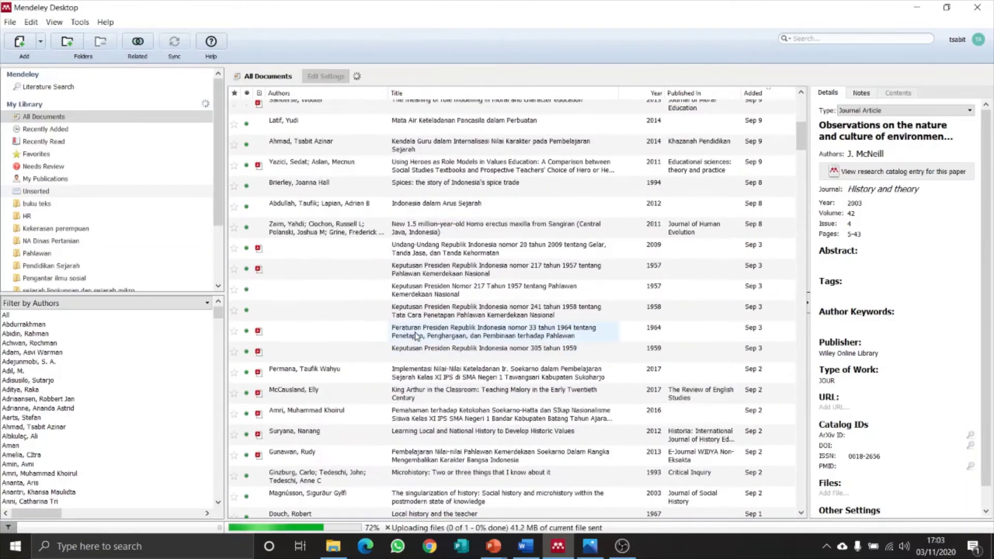
pyautogui.scroll(6, 417, 335)
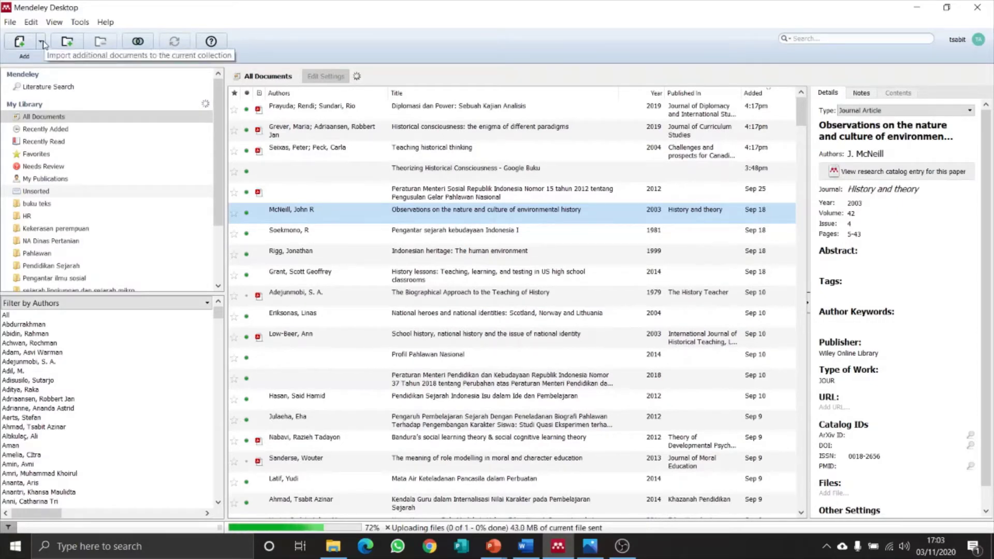
pyautogui.click(41, 42)
pyautogui.click(172, 174)
pyautogui.click(41, 42)
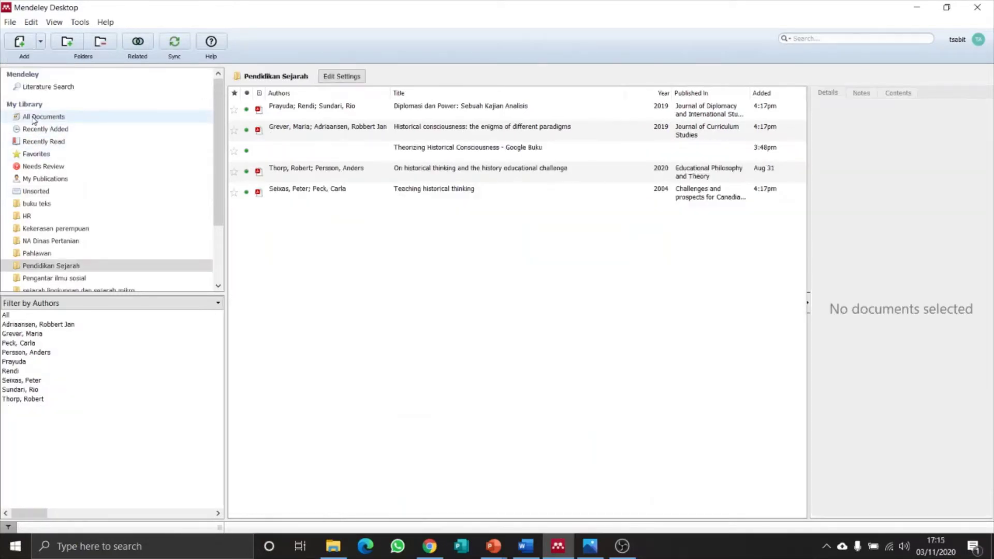
# Show All Documents in Mendeley, then switch to the Chrome article page.
pyautogui.click(34, 118)
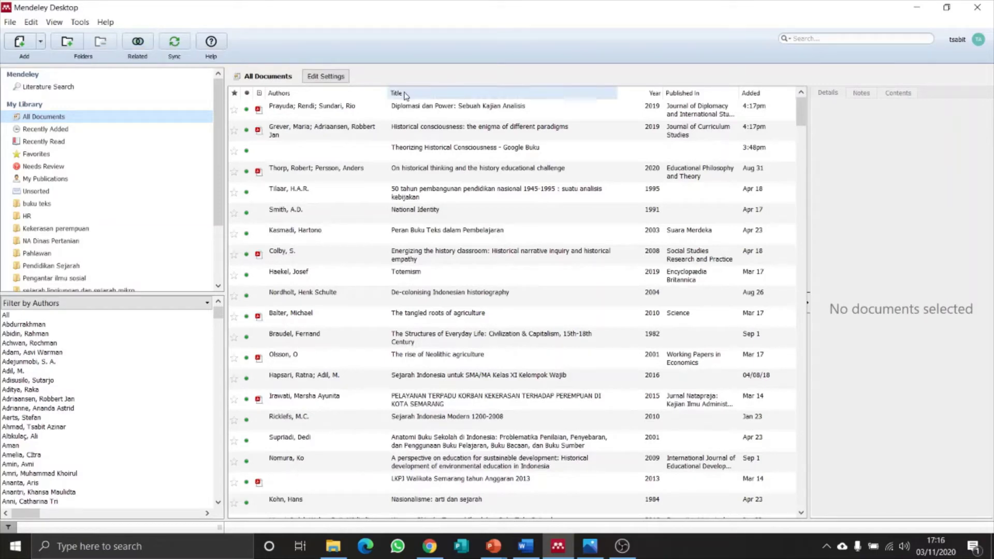
pyautogui.hotkey('alt', 'Tab')
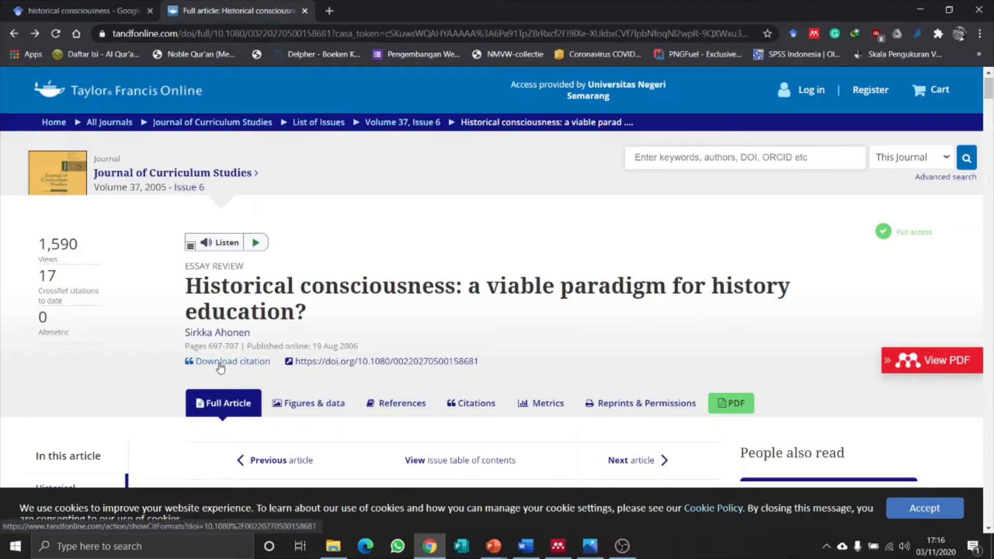
# Download the article's citation as an RIS file.
pyautogui.click(220, 362)
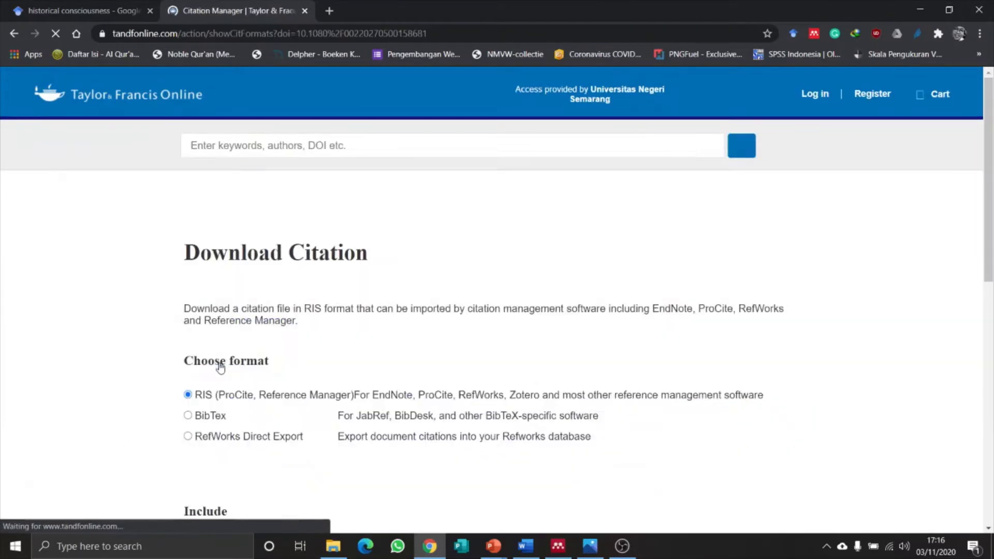
pyautogui.scroll(-2, 146, 394)
pyautogui.scroll(-1, 146, 394)
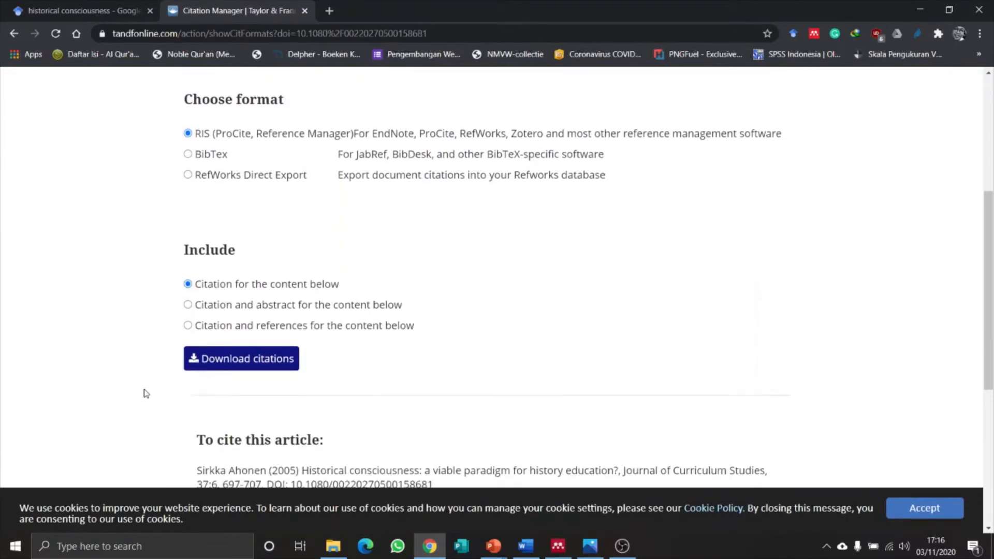
pyautogui.click(242, 362)
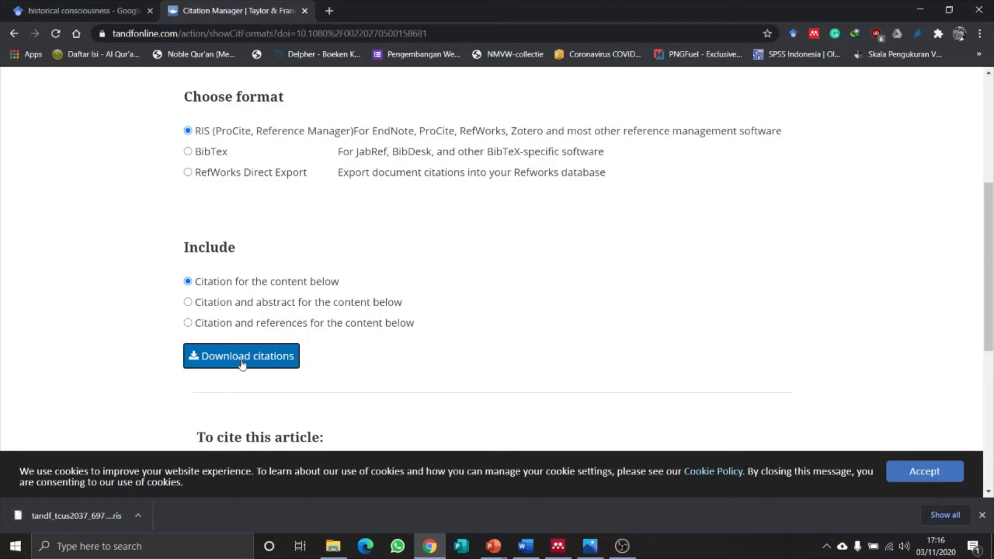
pyautogui.click(982, 516)
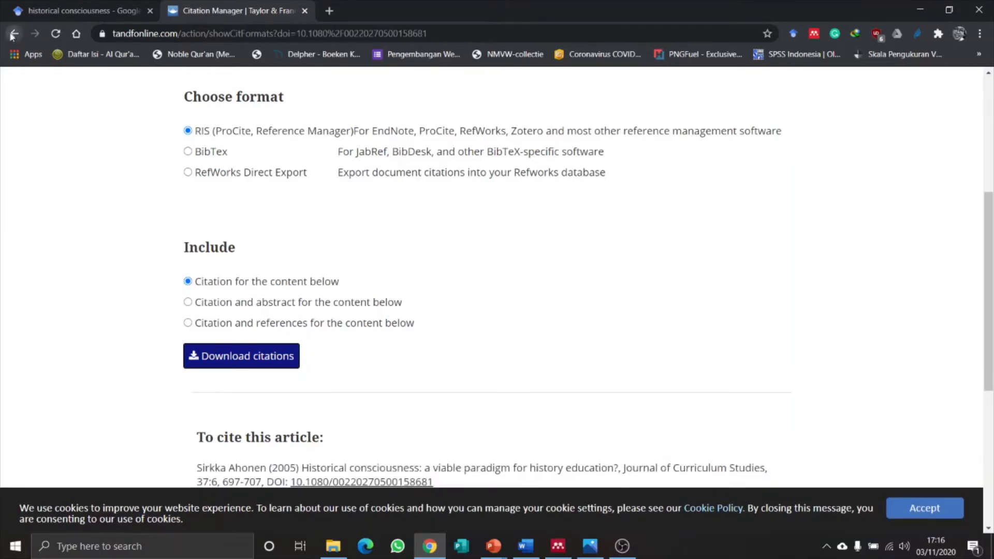
# Download the article's PDF through the download manager.
pyautogui.click(11, 35)
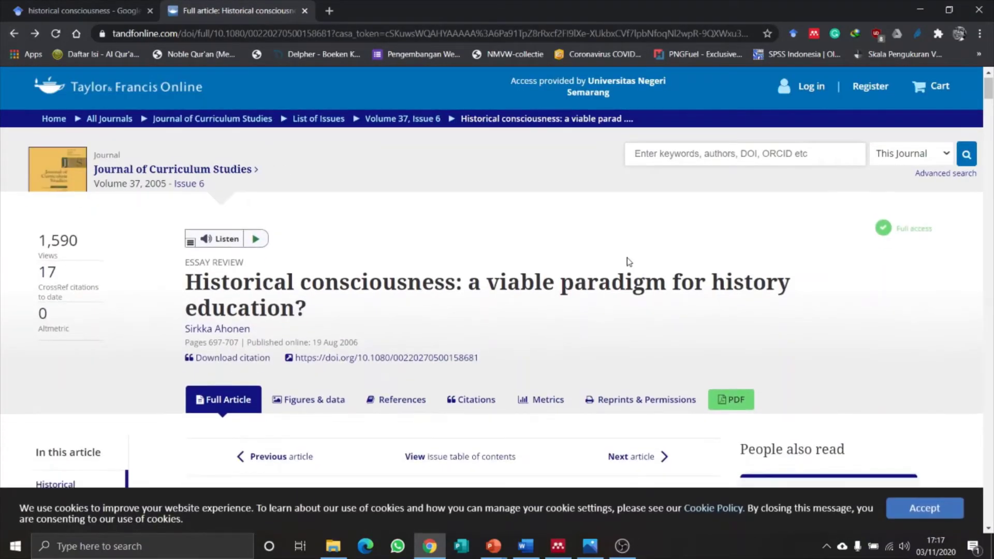
pyautogui.scroll(-3, 629, 261)
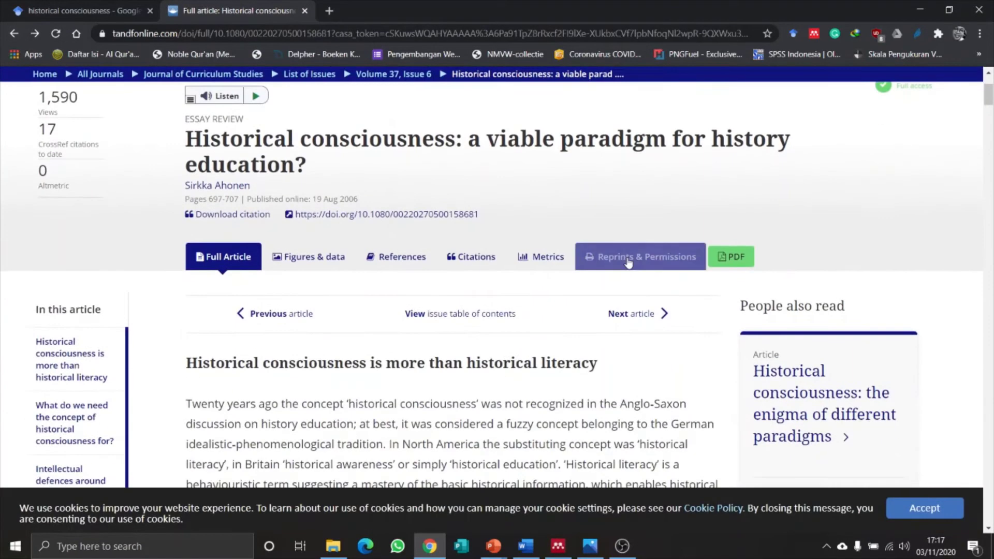
pyautogui.click(736, 261)
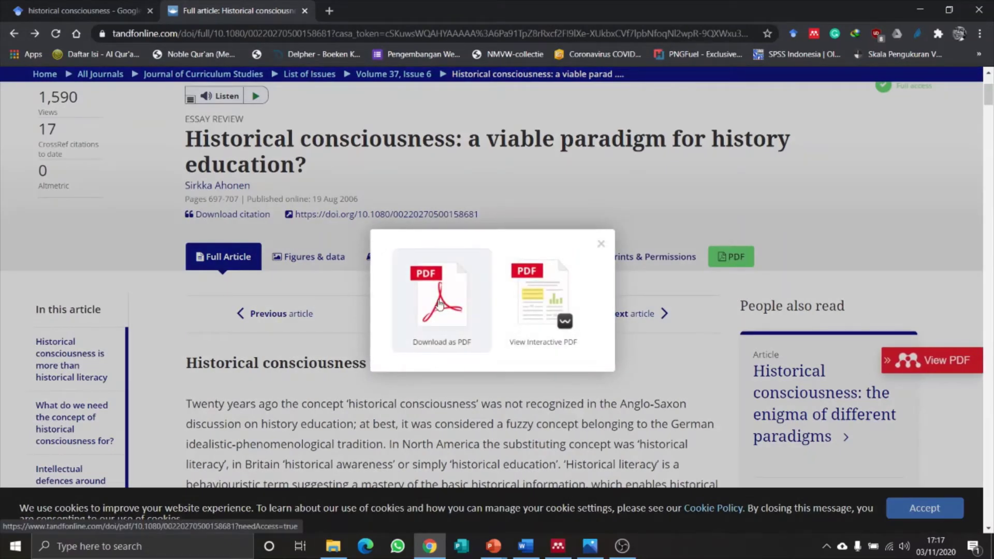
pyautogui.click(439, 303)
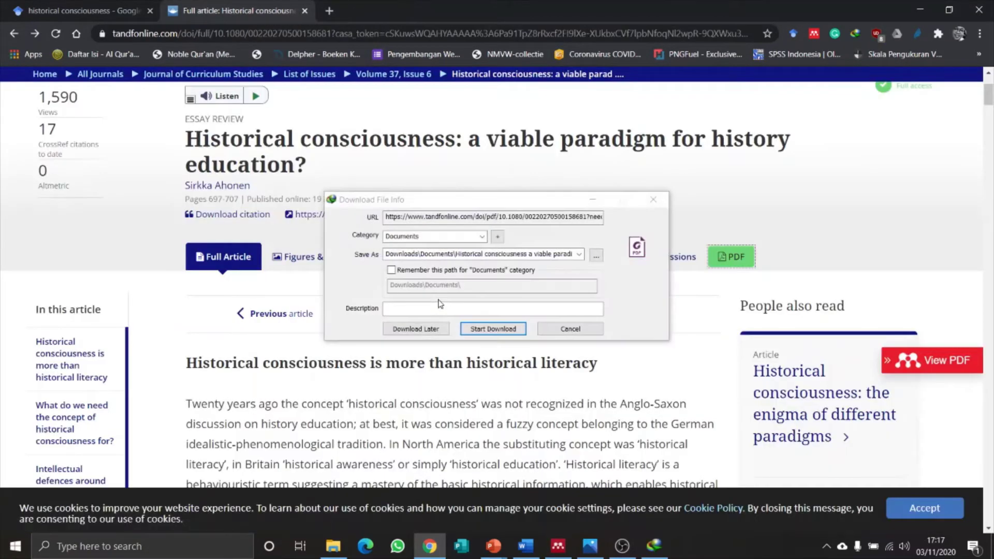
pyautogui.click(489, 330)
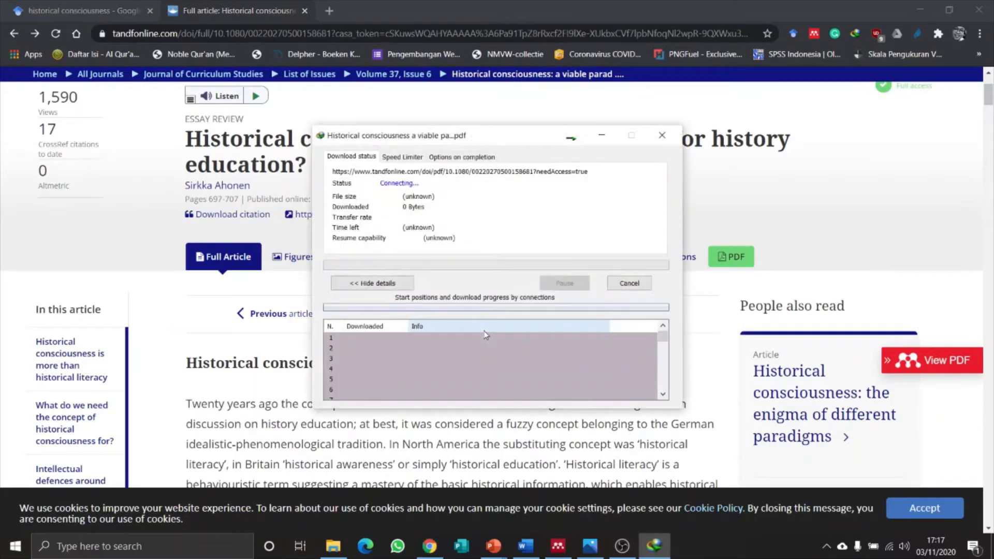
pyautogui.click(600, 137)
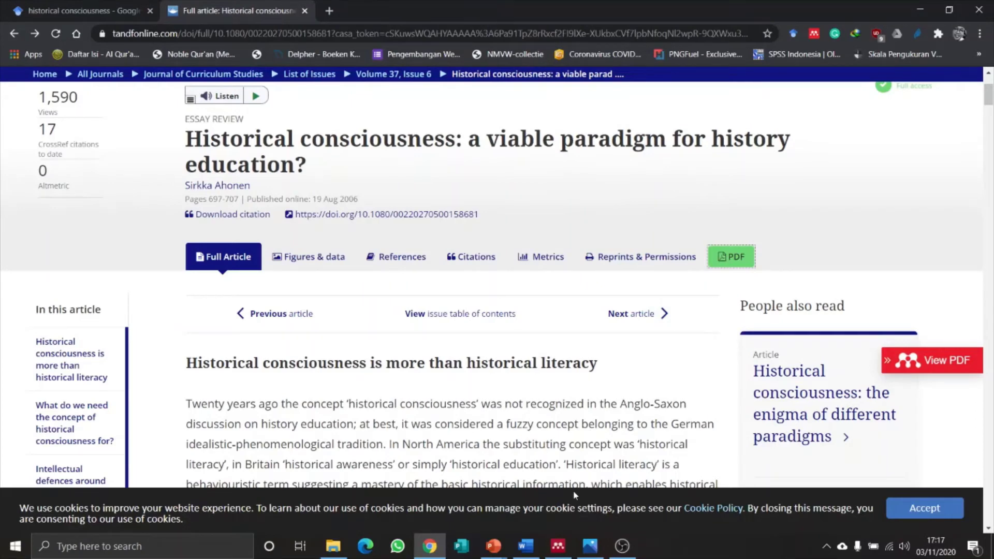
# Switch to Mendeley and select the Pendidikan Sejarah folder.
pyautogui.click(559, 547)
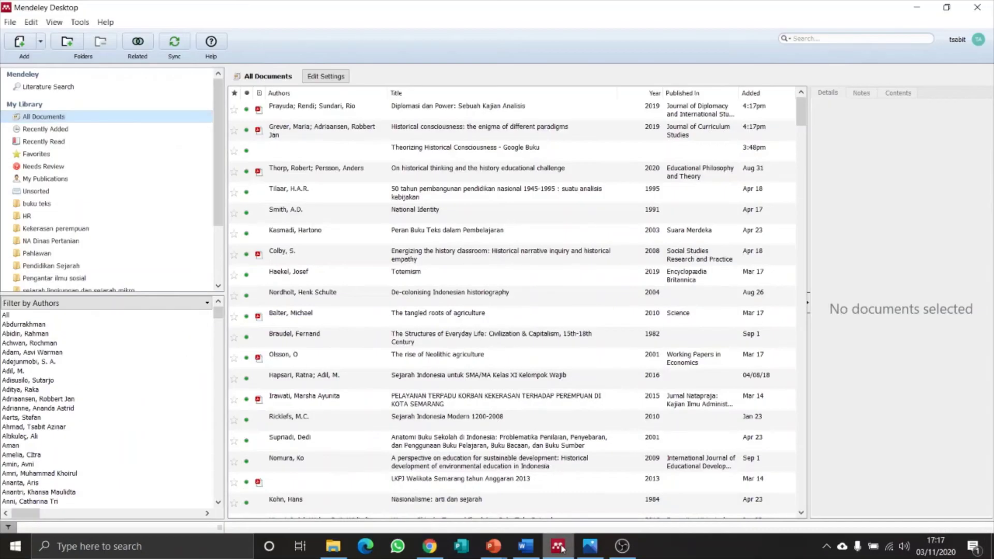
pyautogui.scroll(-3, 110, 146)
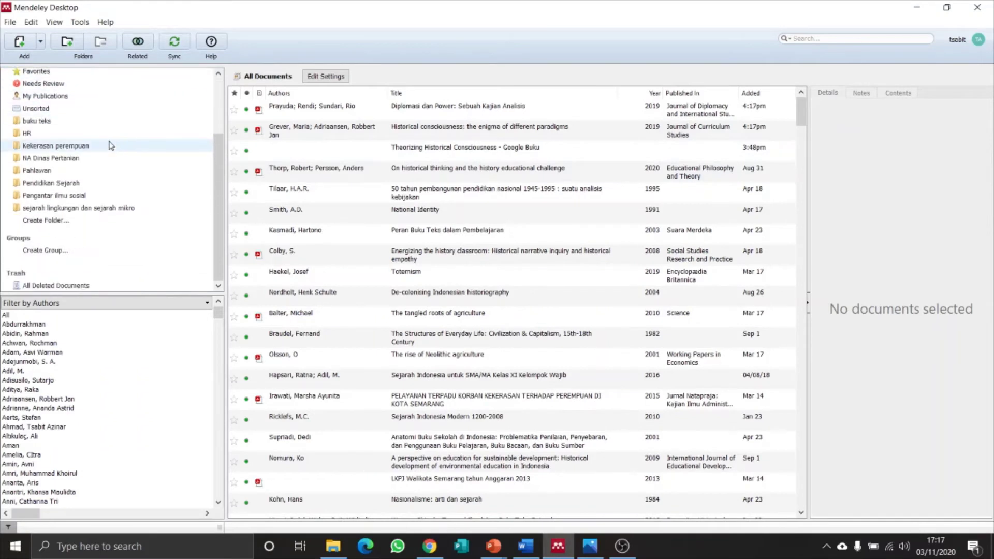
pyautogui.scroll(3, 110, 146)
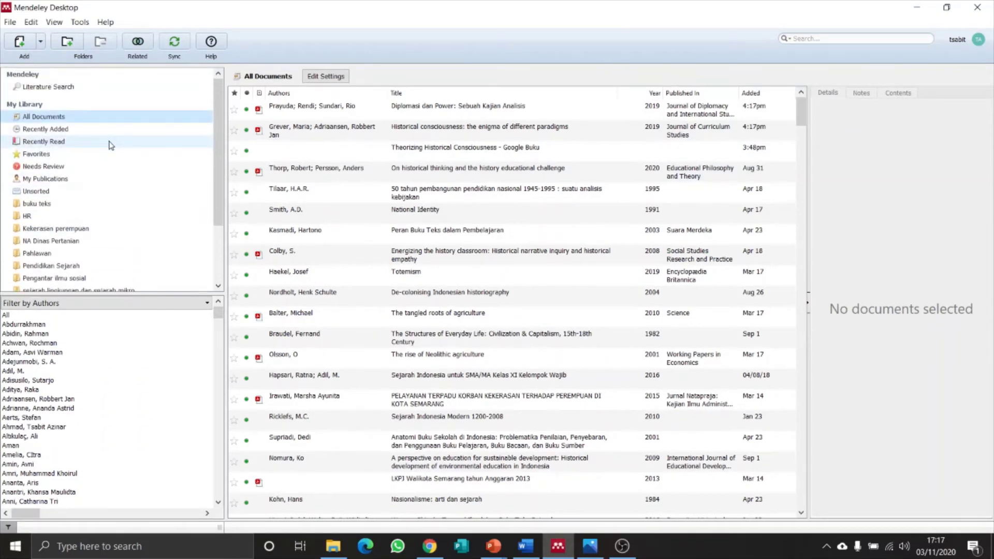
pyautogui.scroll(-3, 110, 145)
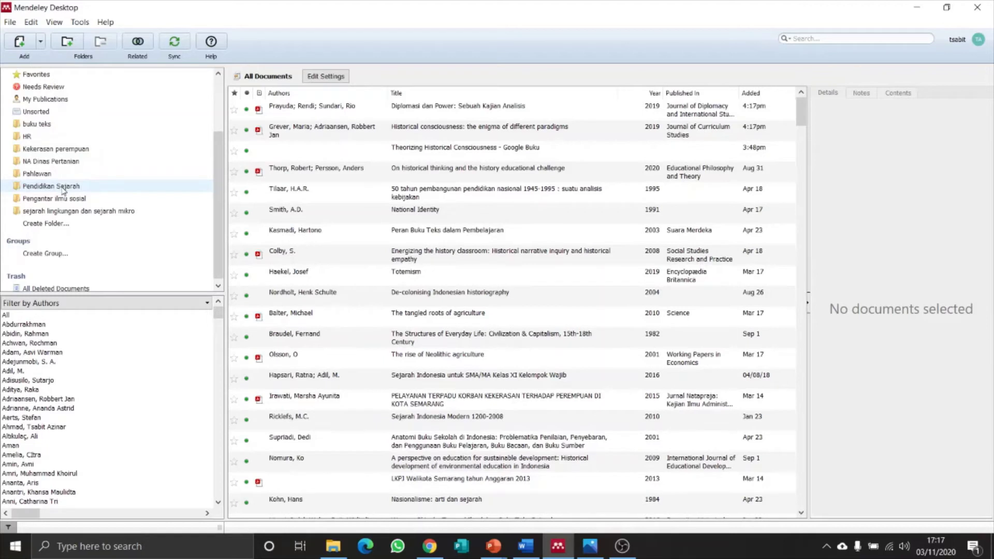
pyautogui.click(63, 188)
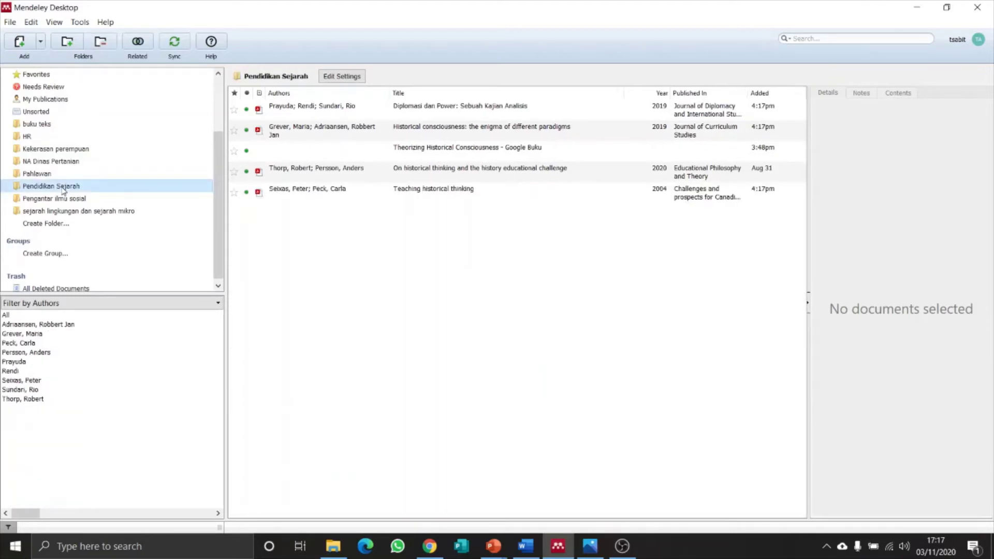
# Import tandf_tcus2037_697.ris from Downloads into the folder via Add Files.
pyautogui.click(42, 45)
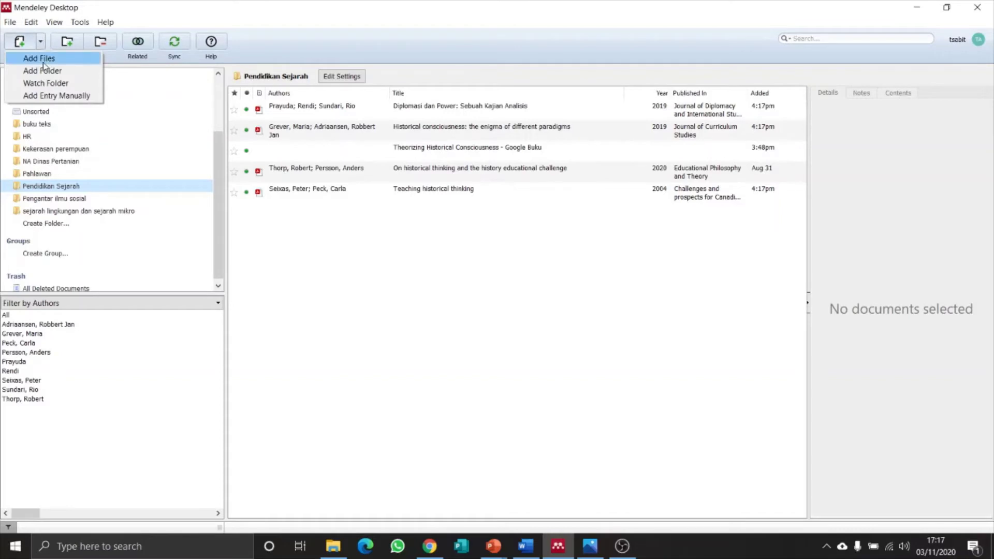
pyautogui.click(43, 62)
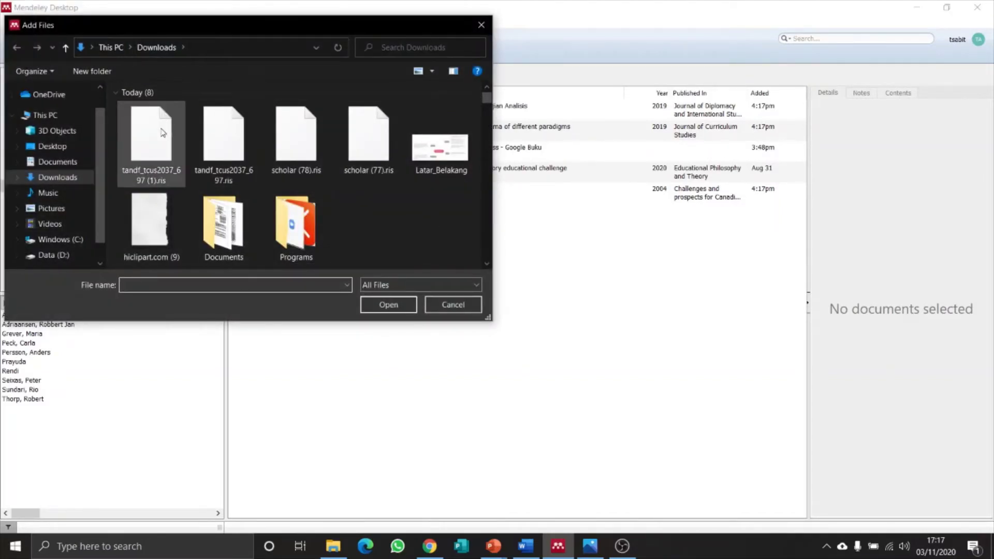
pyautogui.doubleClick(231, 141)
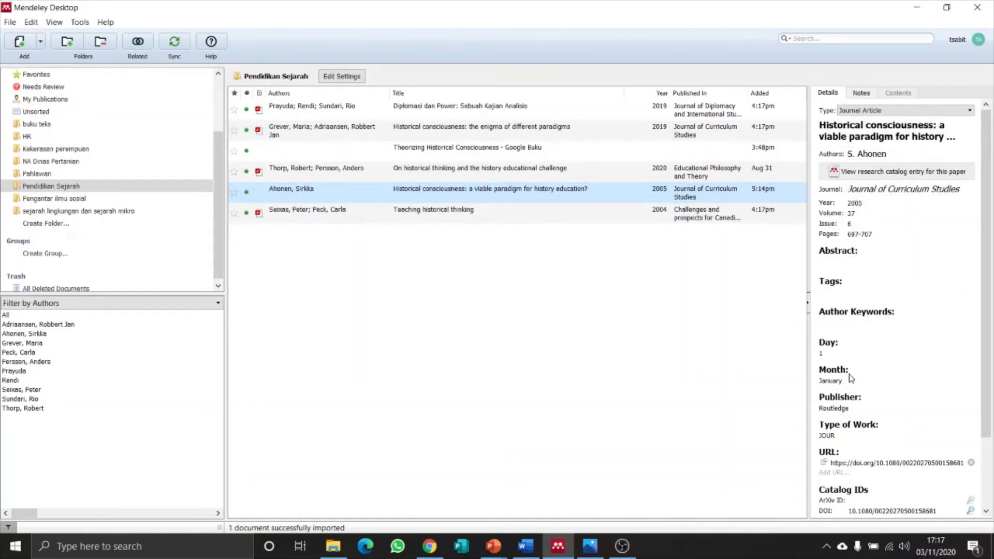
pyautogui.scroll(-3, 851, 378)
pyautogui.scroll(3, 851, 378)
pyautogui.scroll(-3, 851, 378)
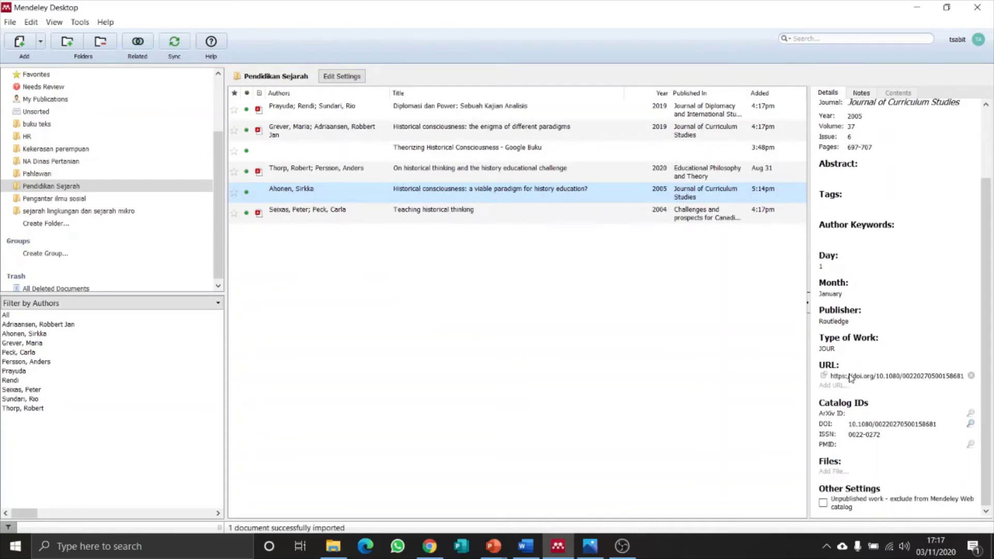
# Attach the Historical consciousness PDF from Downloads > Documents to the 2005 article entry.
pyautogui.click(838, 471)
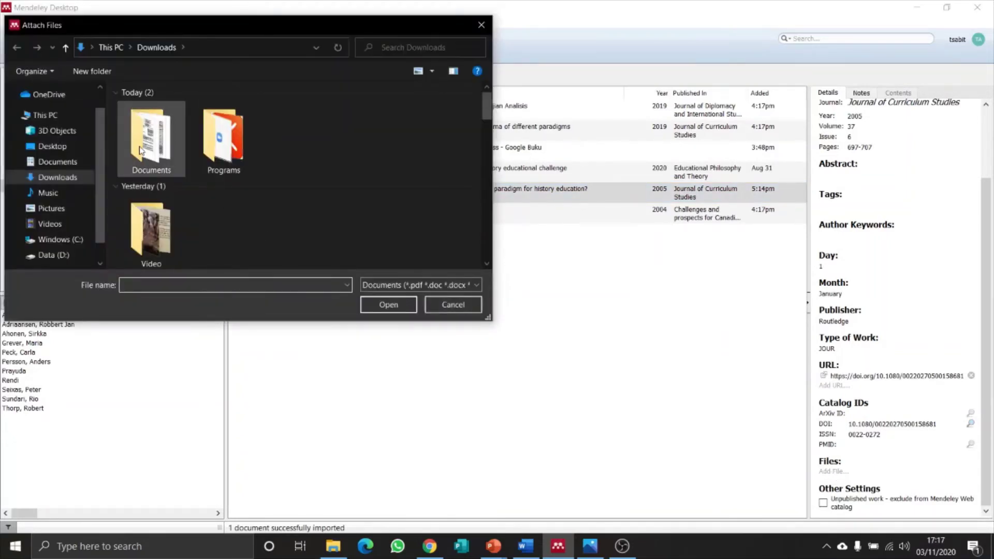
pyautogui.doubleClick(140, 150)
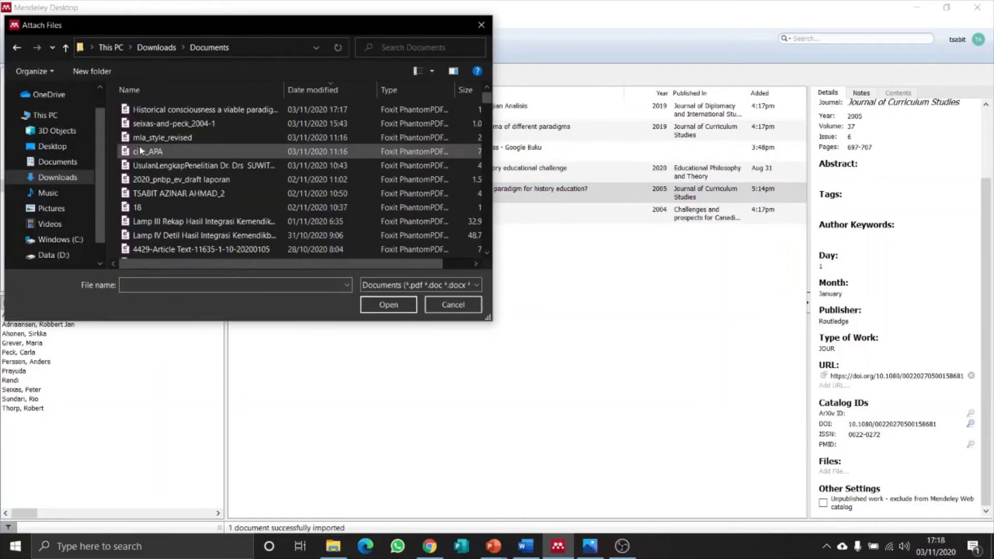
pyautogui.click(161, 112)
pyautogui.click(381, 306)
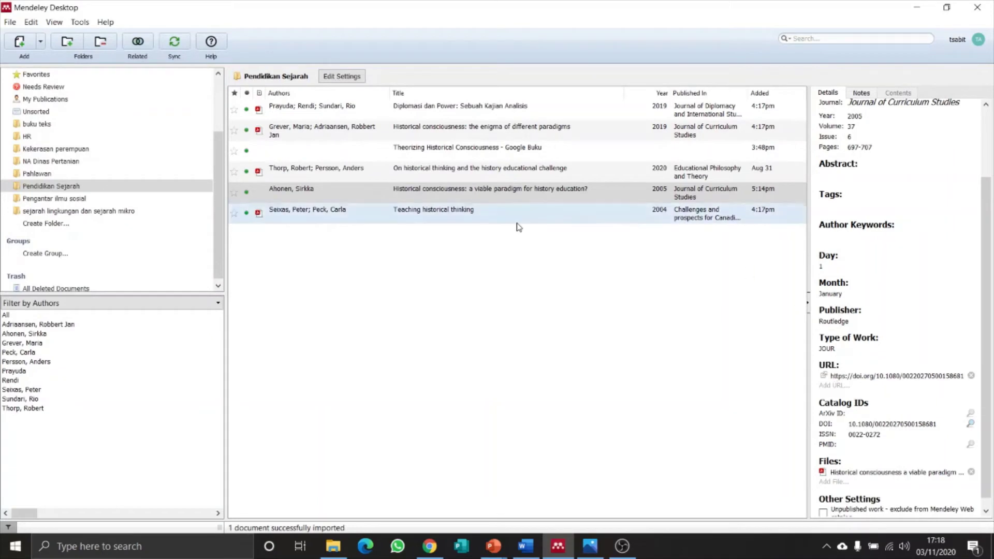
pyautogui.click(254, 191)
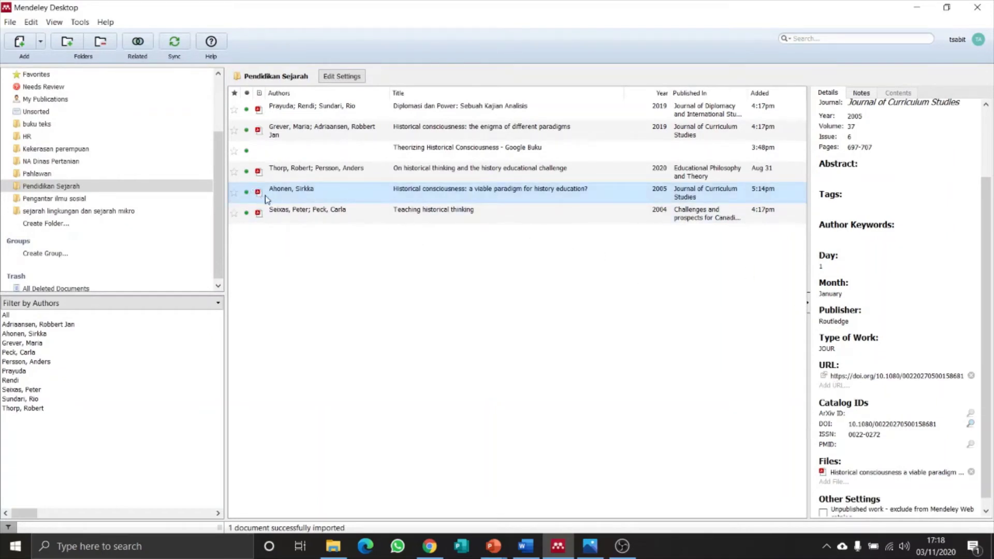
pyautogui.click(355, 190)
# Open the attached 'viable paradigm' PDF in the reader and scroll through its pages.
pyautogui.doubleClick(311, 193)
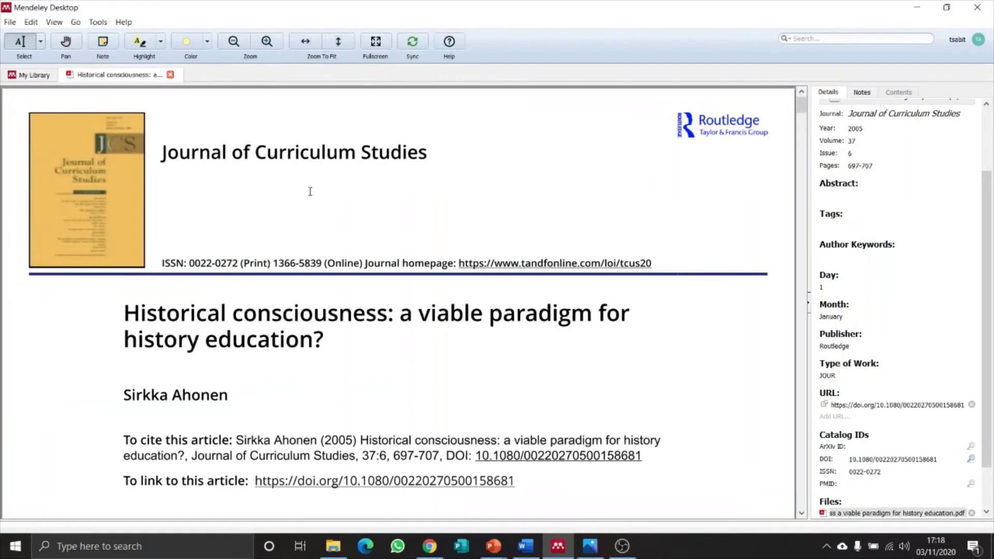
pyautogui.scroll(-15, 362, 388)
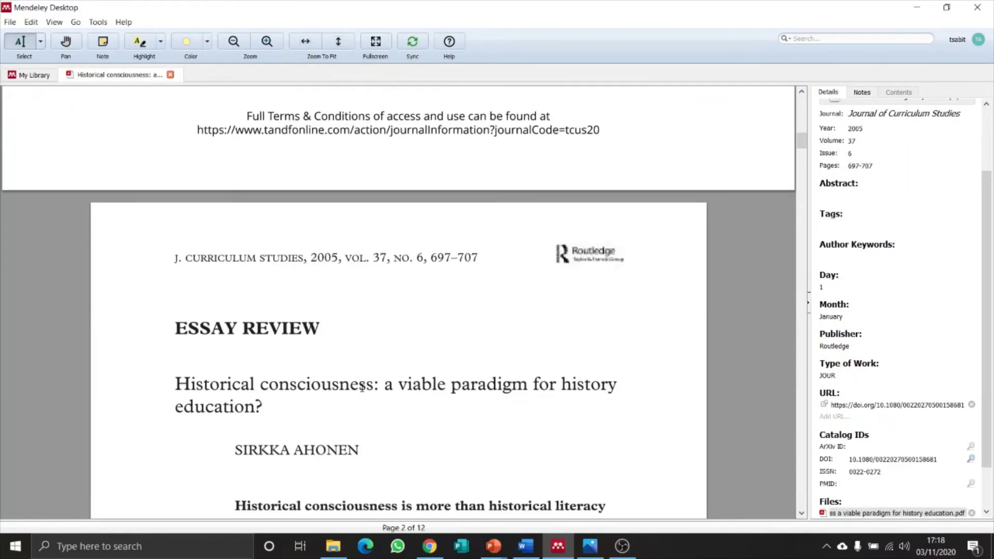
pyautogui.scroll(-12, 362, 387)
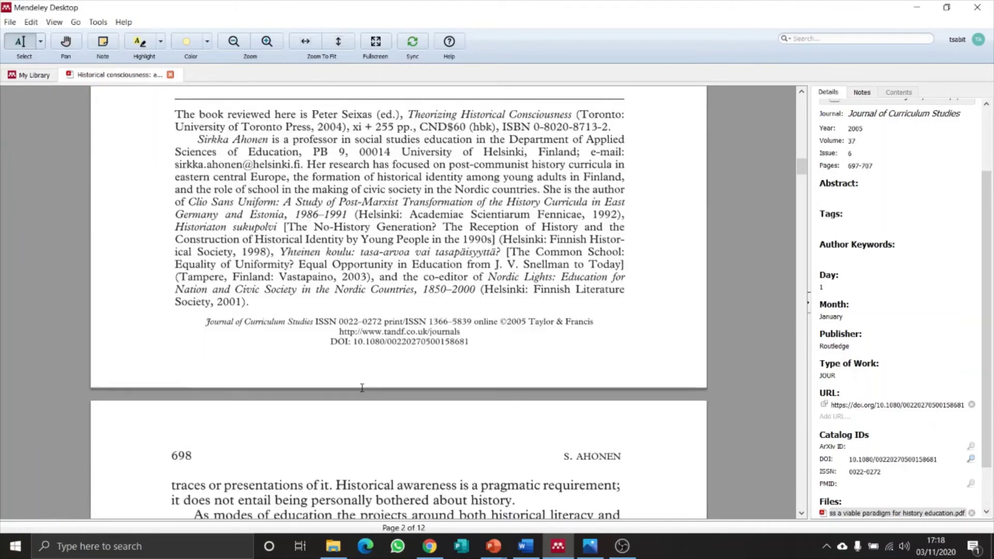
pyautogui.scroll(20, 362, 387)
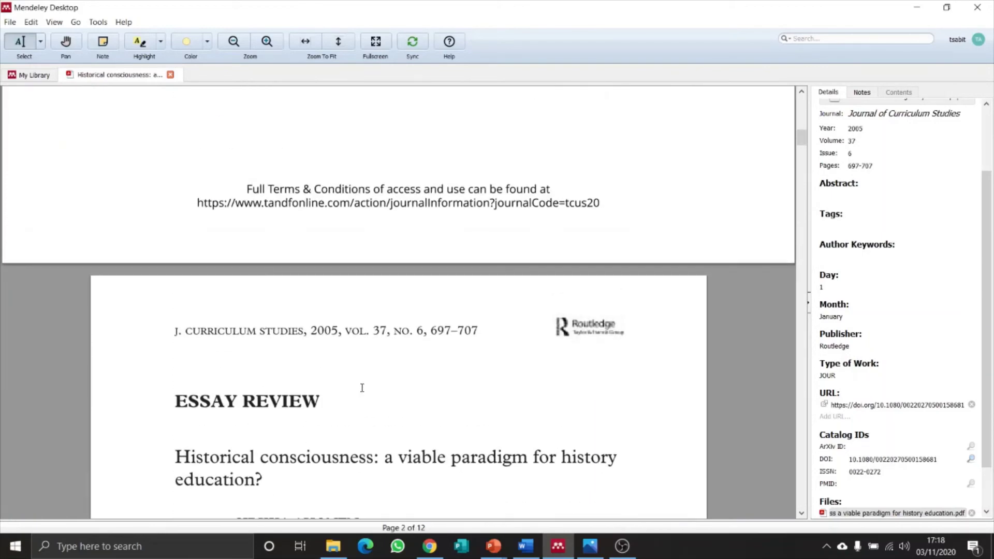
pyautogui.scroll(8, 362, 388)
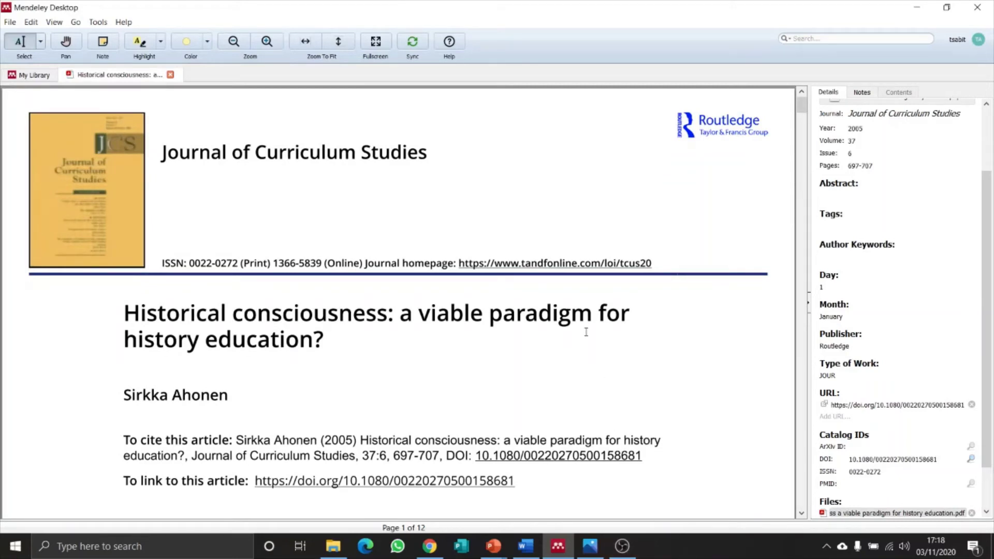
# Download the RefMan citation for 'The problem of historical consciousness' from Google Scholar as scholar (79).ris.
pyautogui.click(433, 552)
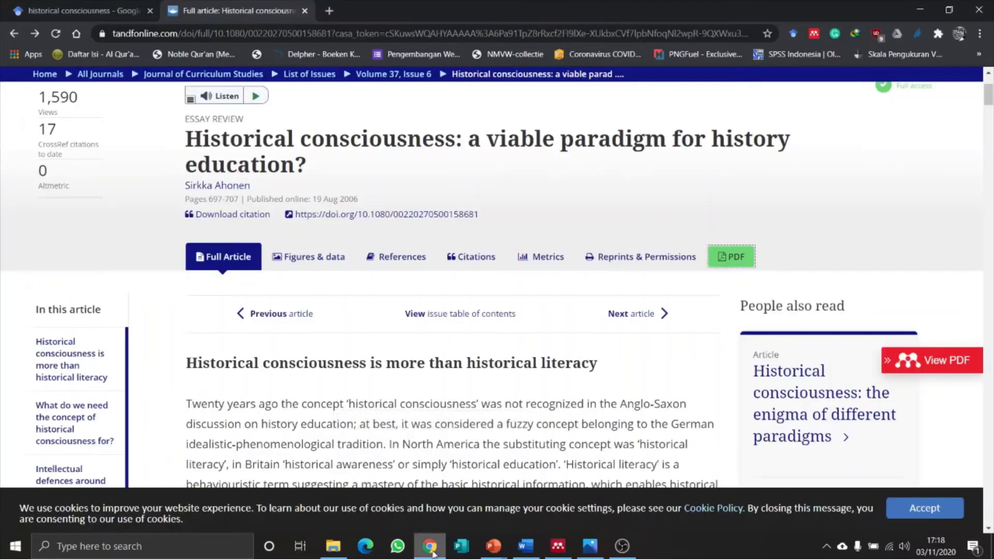
pyautogui.click(97, 11)
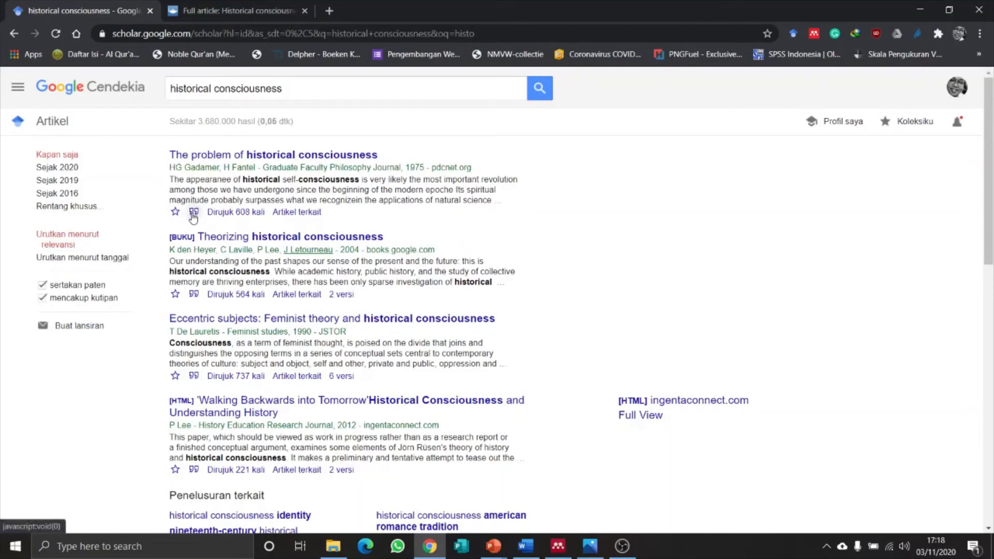
pyautogui.click(193, 213)
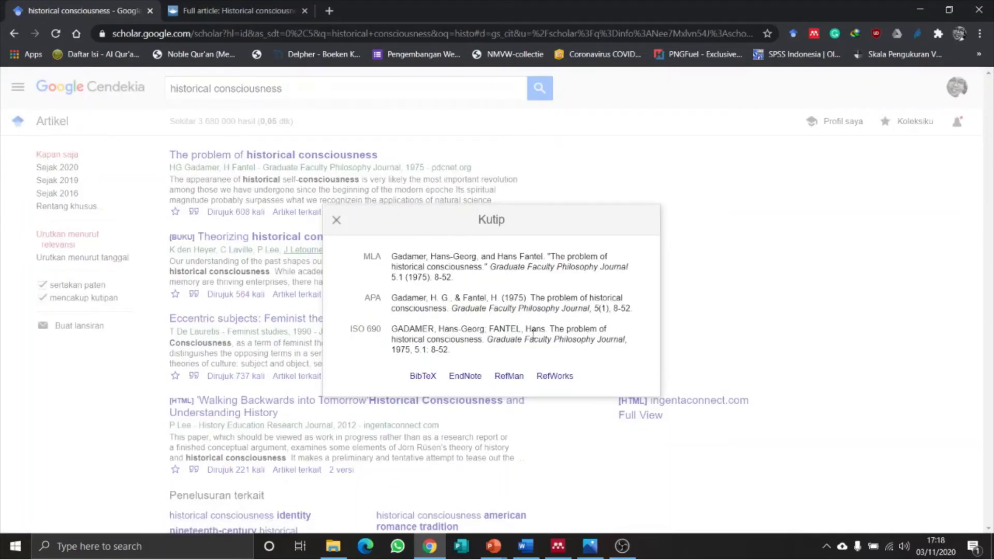
pyautogui.click(511, 379)
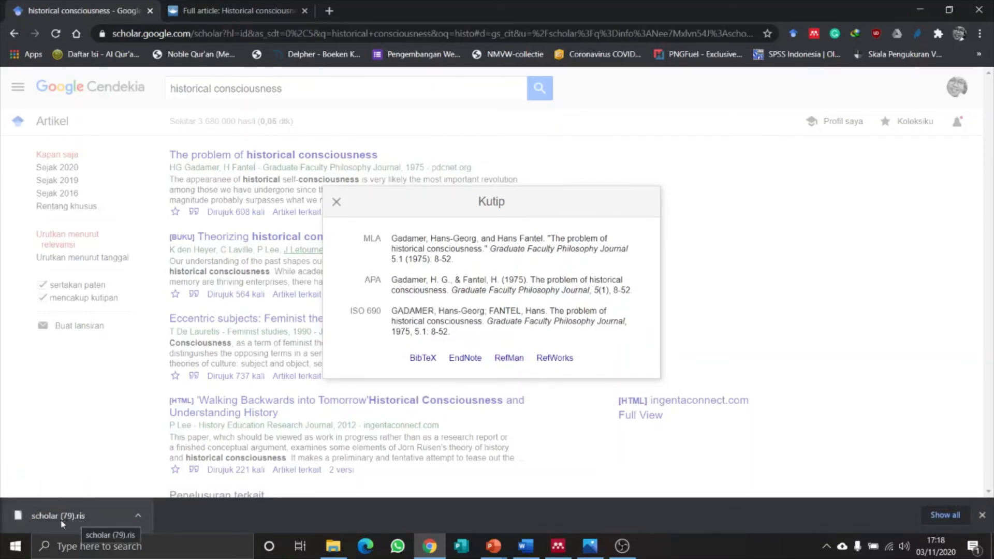
pyautogui.click(336, 202)
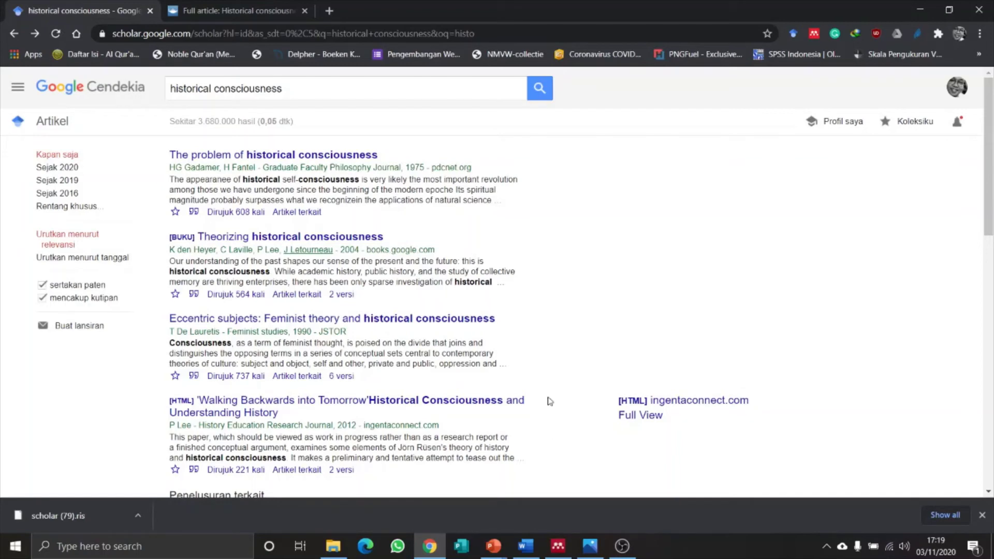
pyautogui.click(557, 546)
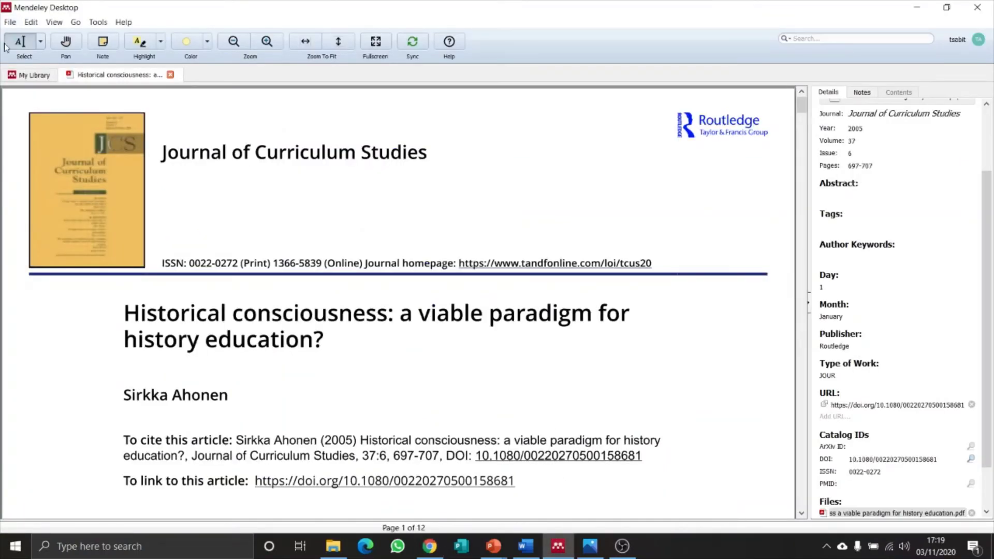
# Import scholar (79).ris from Downloads into the library via Add Files.
pyautogui.click(24, 77)
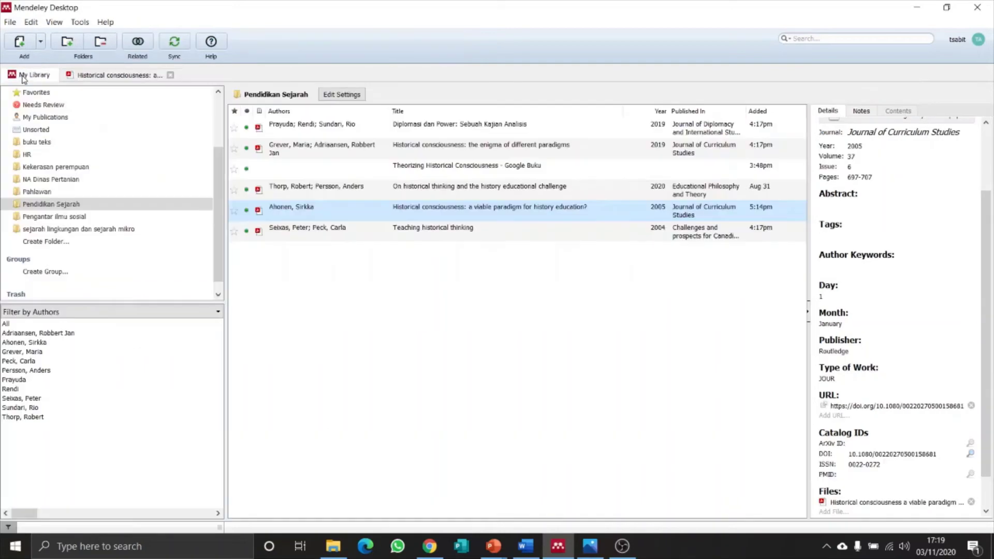
pyautogui.click(41, 43)
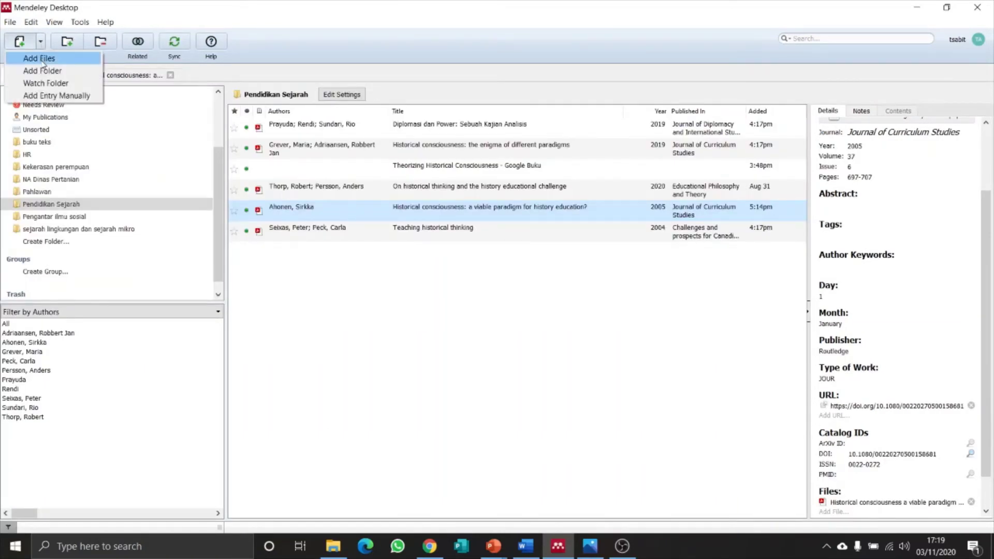
pyautogui.click(40, 59)
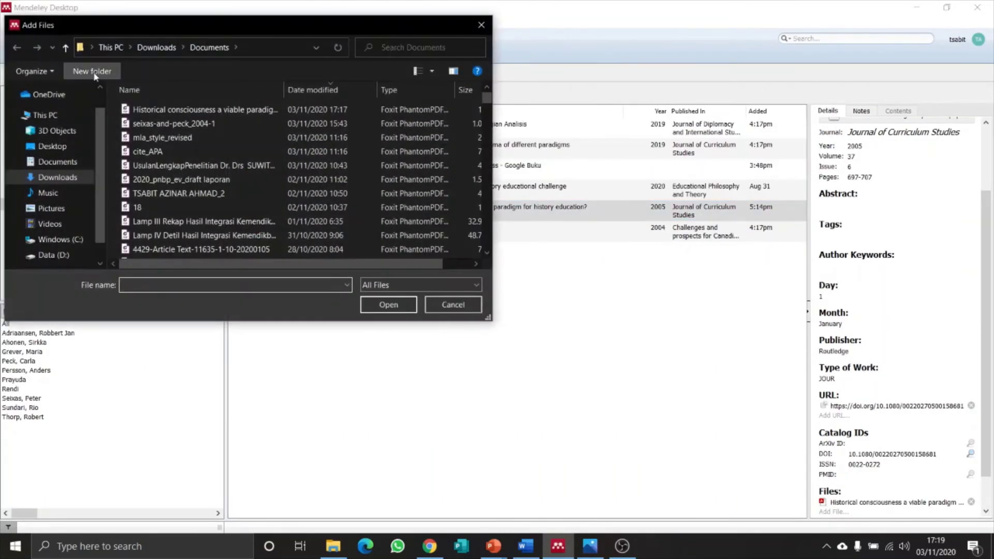
pyautogui.click(60, 179)
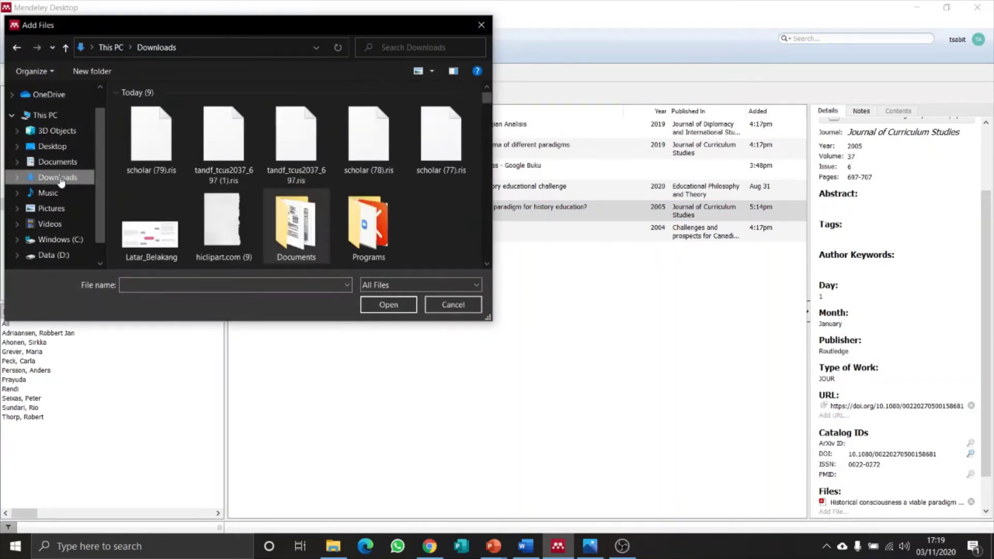
pyautogui.click(163, 154)
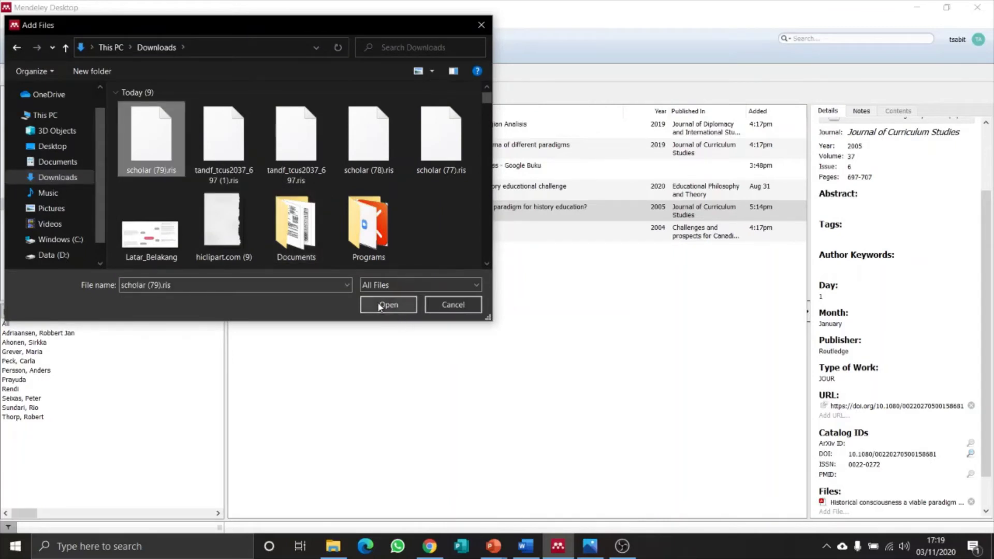
pyautogui.click(388, 305)
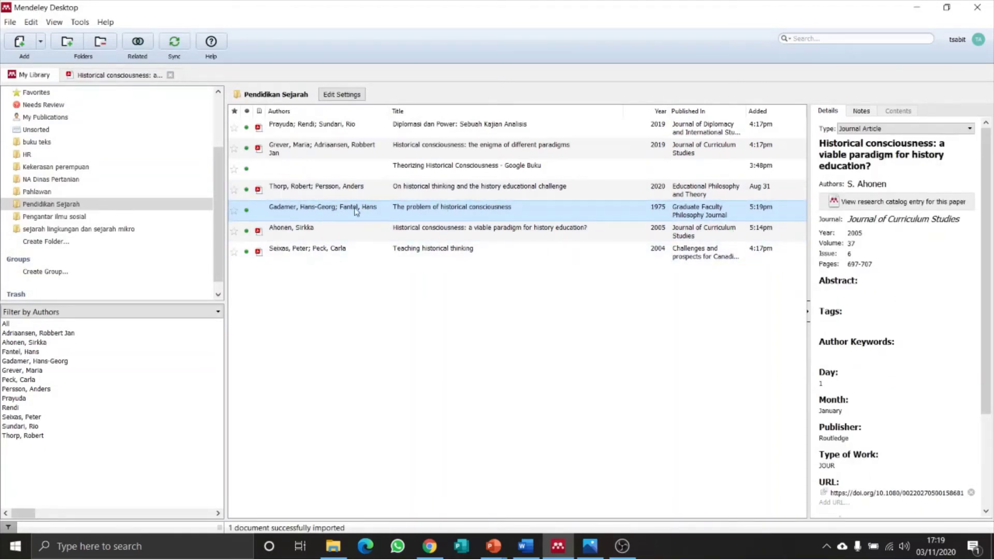
# Review the new 1975 'The problem of historical consciousness' entry's details.
pyautogui.click(400, 233)
pyautogui.click(379, 213)
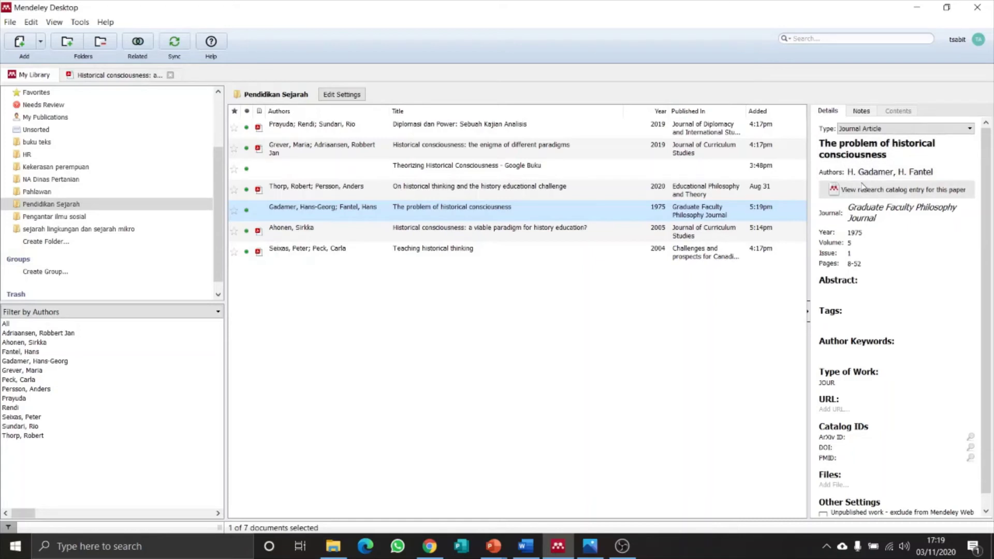
pyautogui.scroll(-1, 874, 312)
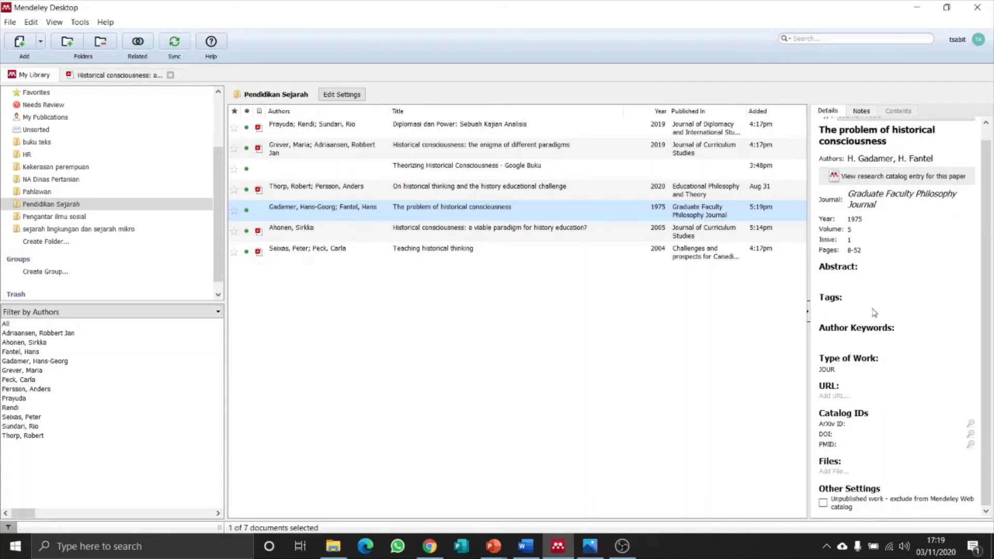
pyautogui.scroll(1, 874, 312)
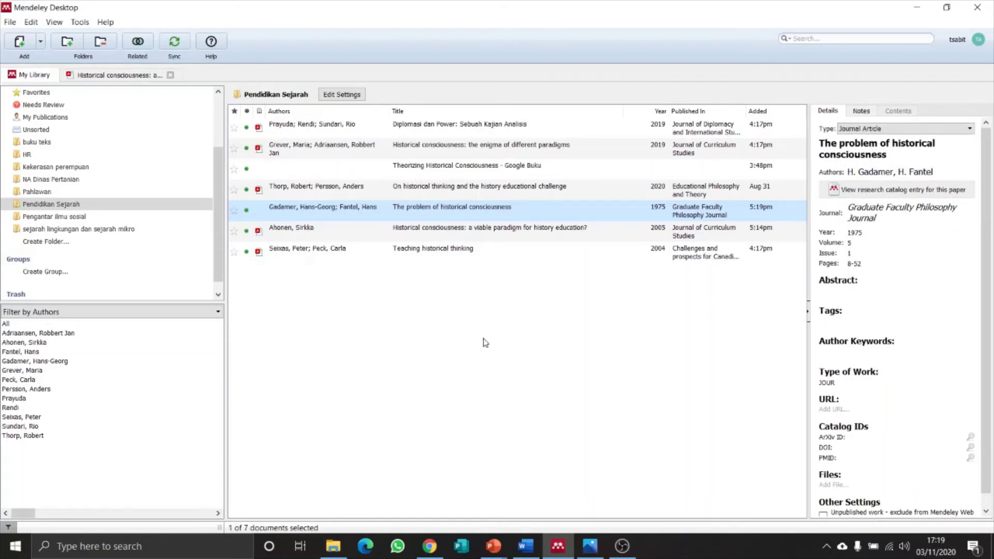
pyautogui.click(485, 343)
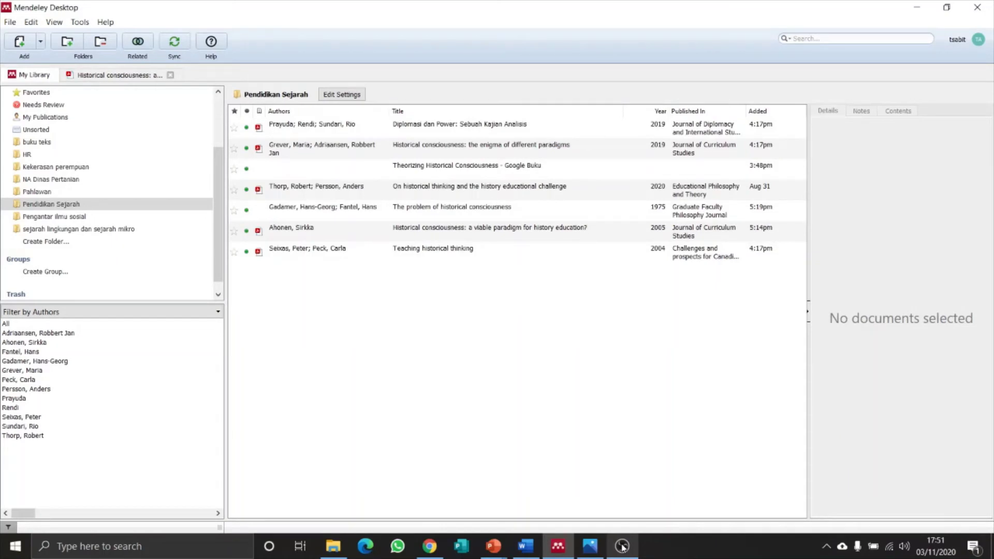
# Start a manually entered reference and browse its list of reference types.
pyautogui.click(41, 43)
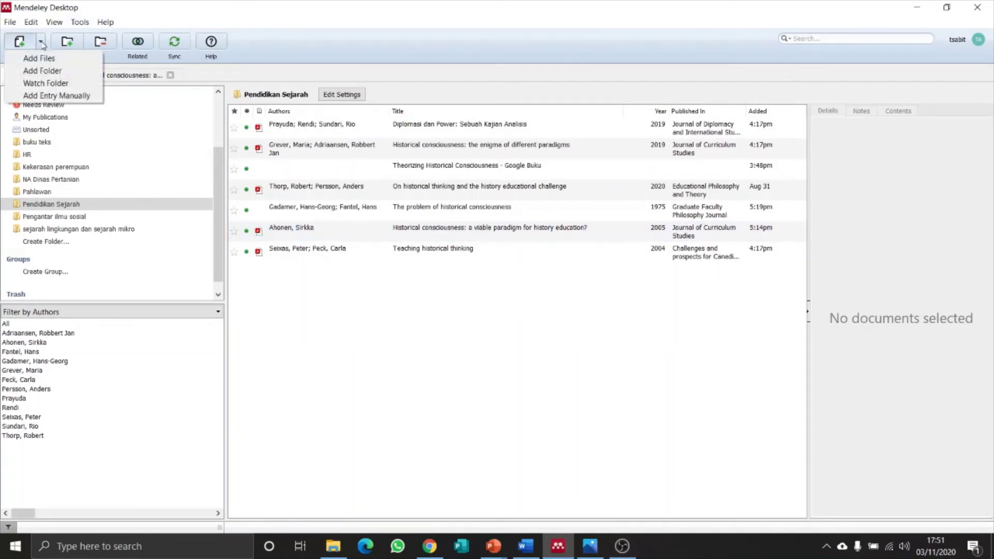
pyautogui.click(63, 98)
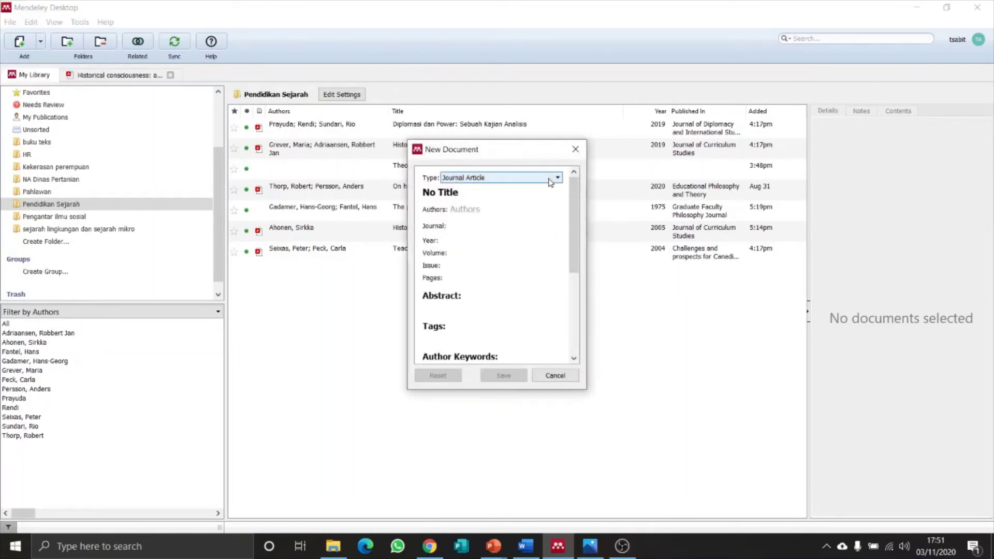
pyautogui.click(552, 179)
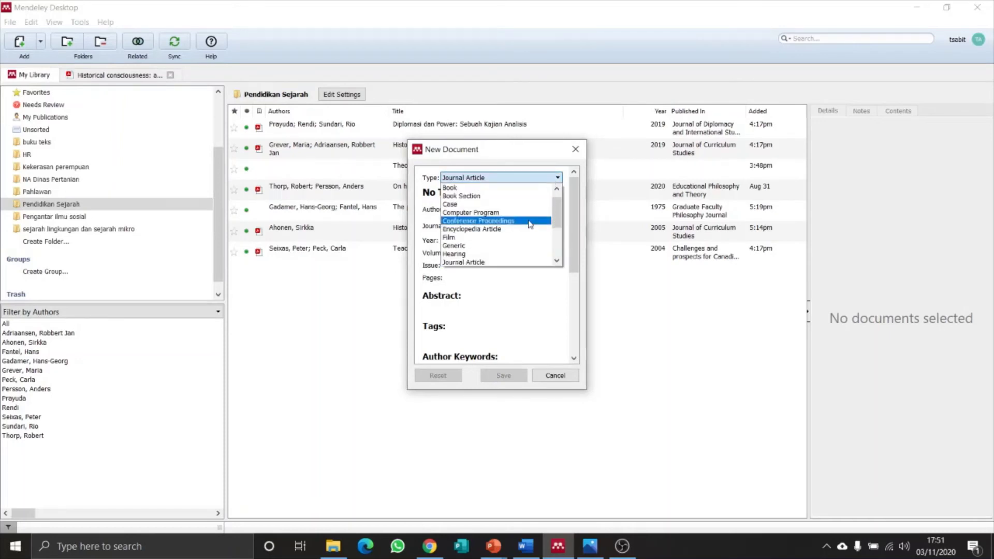
pyautogui.scroll(-3, 523, 250)
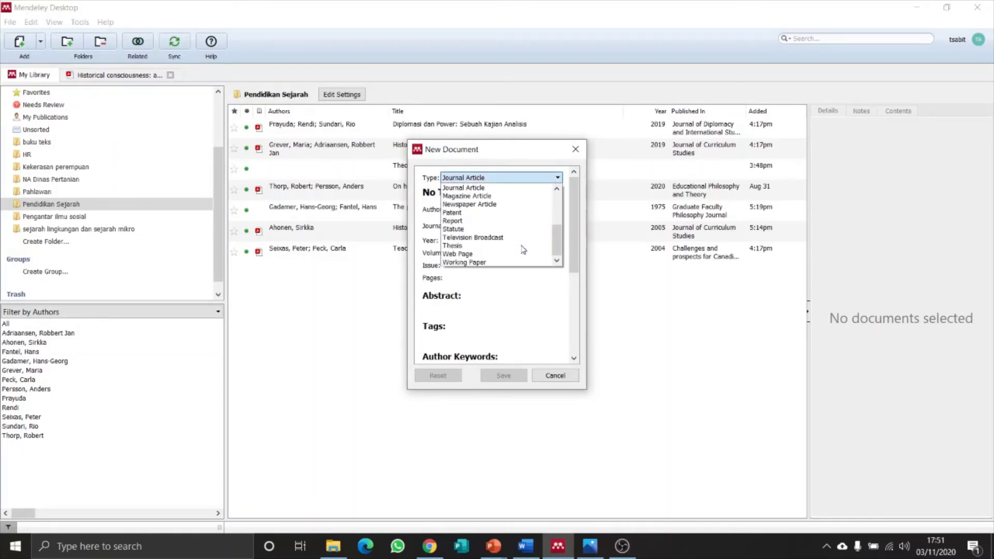
pyautogui.scroll(4, 522, 251)
pyautogui.scroll(-3, 522, 249)
pyautogui.scroll(4, 523, 244)
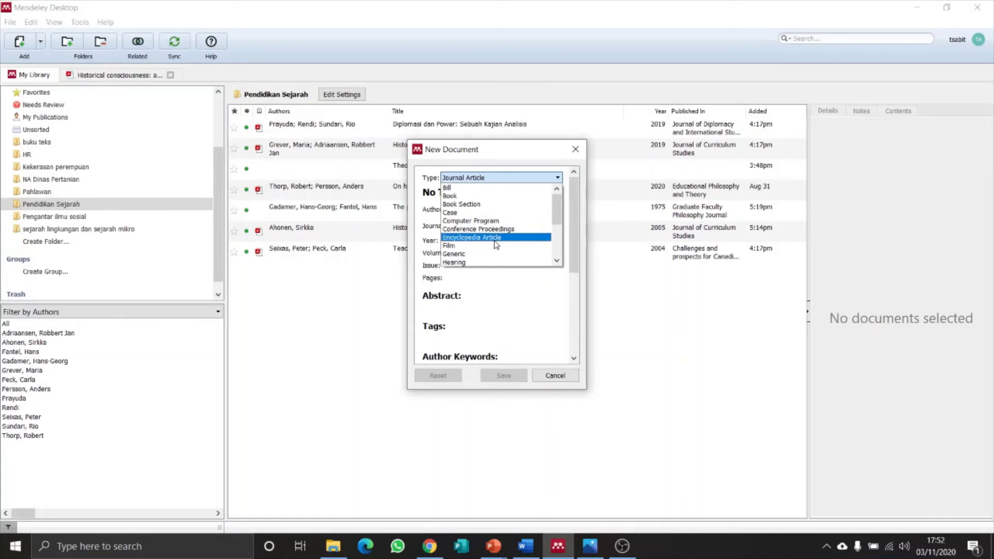
pyautogui.scroll(-4, 496, 244)
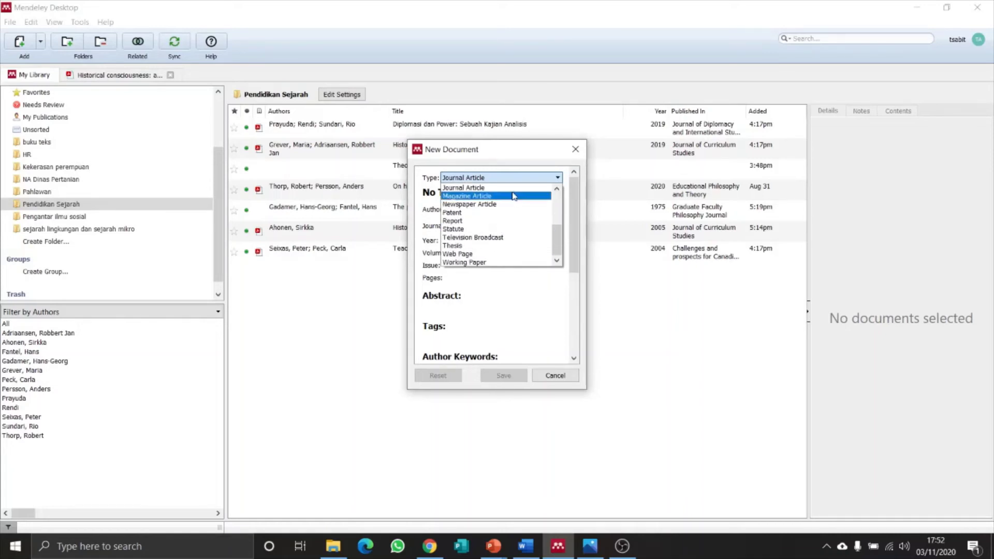
pyautogui.scroll(4, 491, 196)
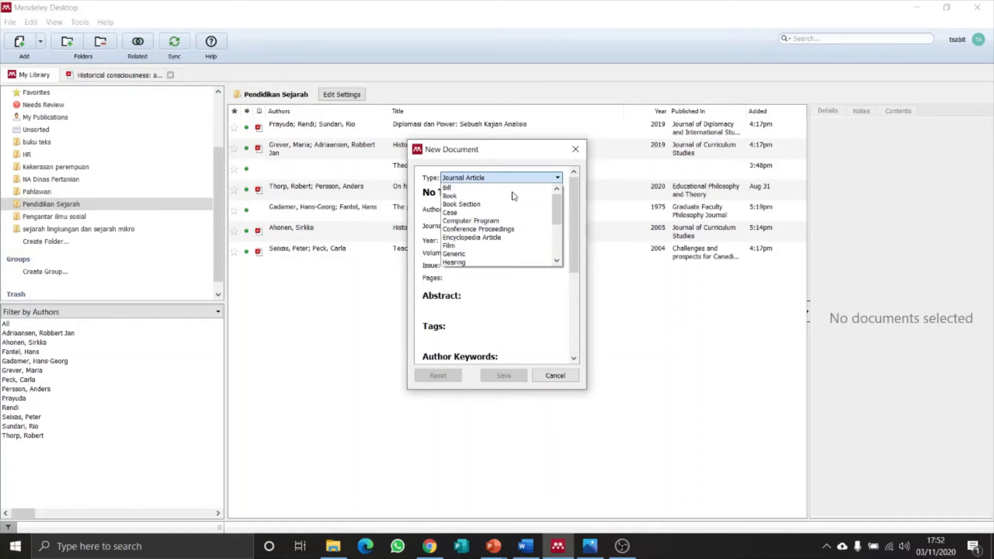
# Make the entry a Book titled 'Judul Buku' by Penulis, year 2020.
pyautogui.click(460, 200)
pyautogui.click(460, 194)
pyautogui.moveTo(467, 194); pyautogui.dragTo(419, 197)
pyautogui.write('Judul Buku')
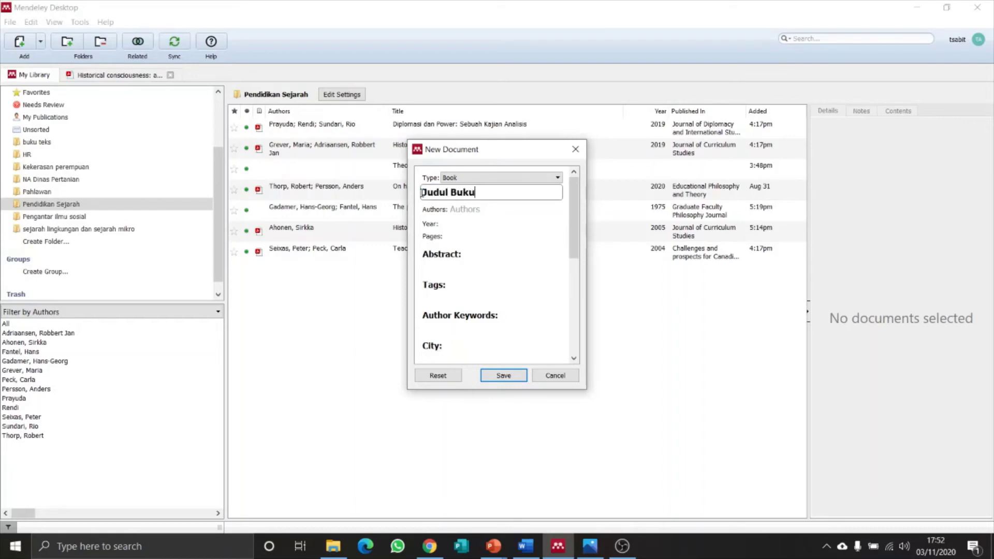
pyautogui.click(464, 210)
pyautogui.write('Penulis')
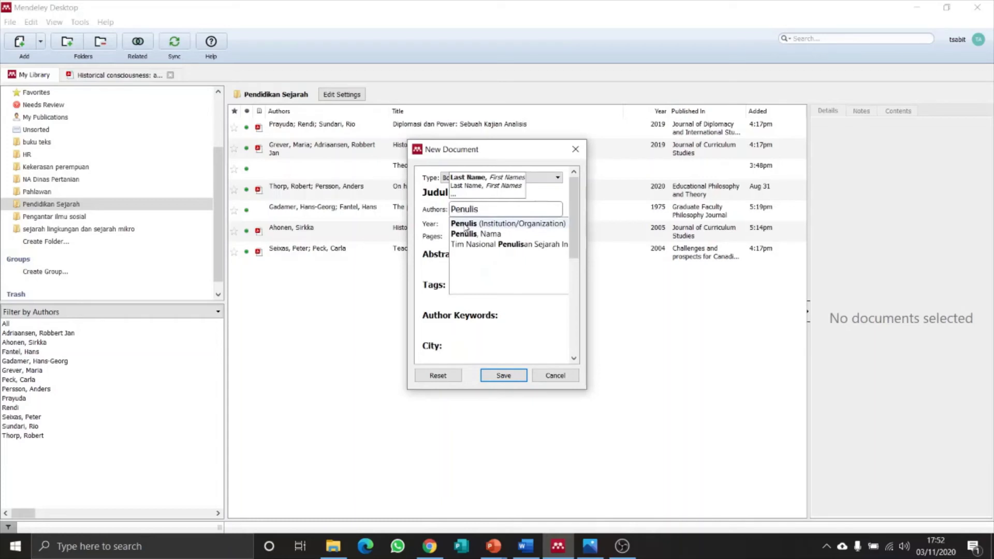
pyautogui.click(465, 225)
pyautogui.click(465, 224)
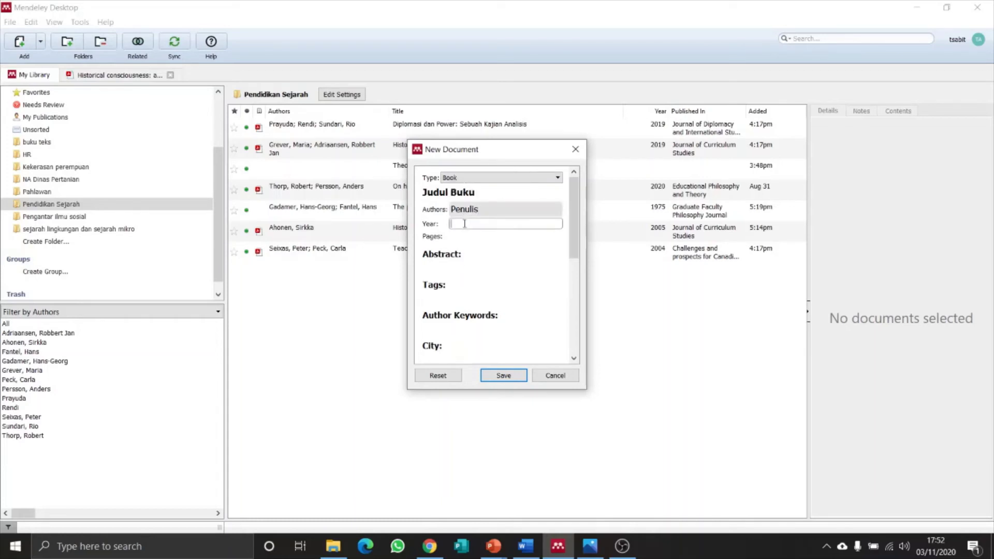
pyautogui.write('2020')
pyautogui.scroll(-3, 471, 295)
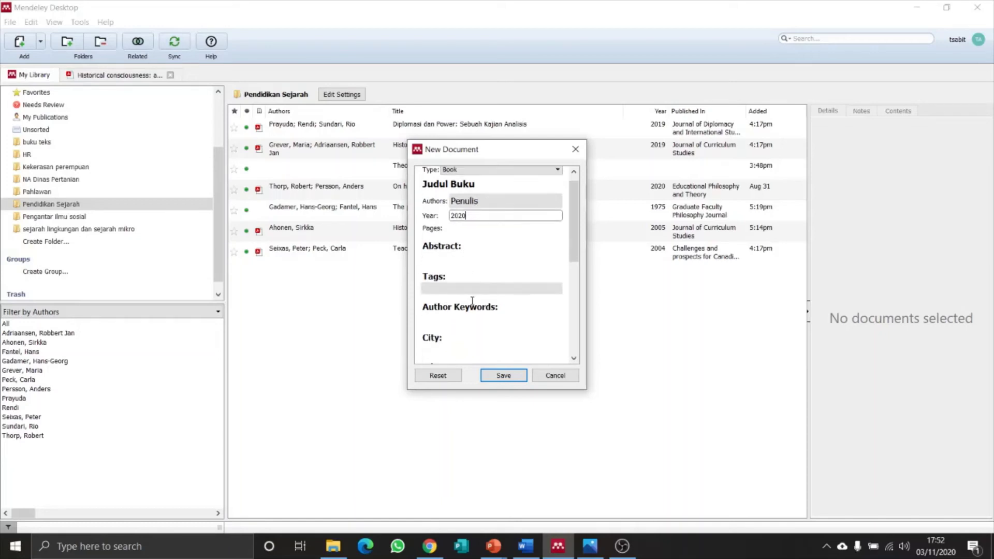
# Set city to Semarang and publisher to Penerbit apa, then save the book entry.
pyautogui.click(447, 283)
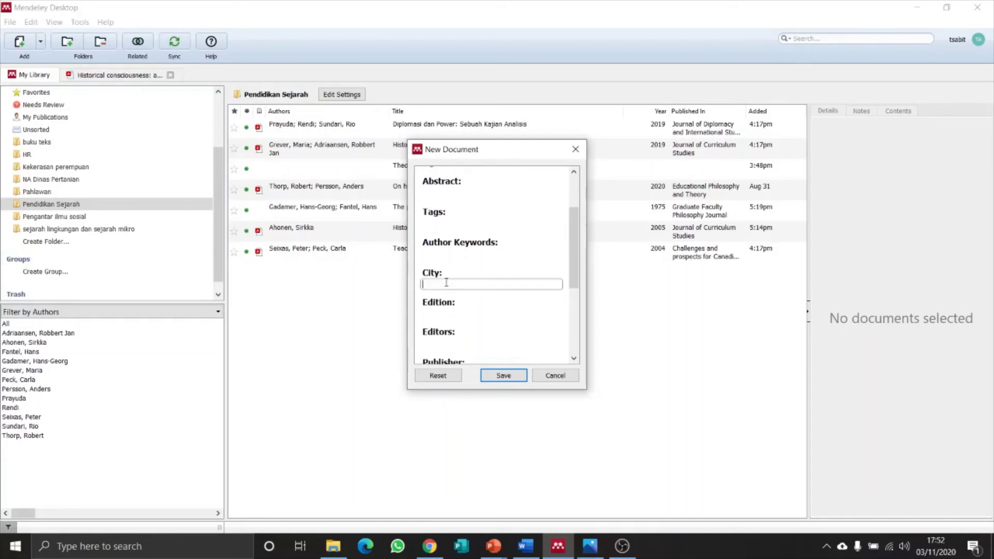
pyautogui.write('Semarang')
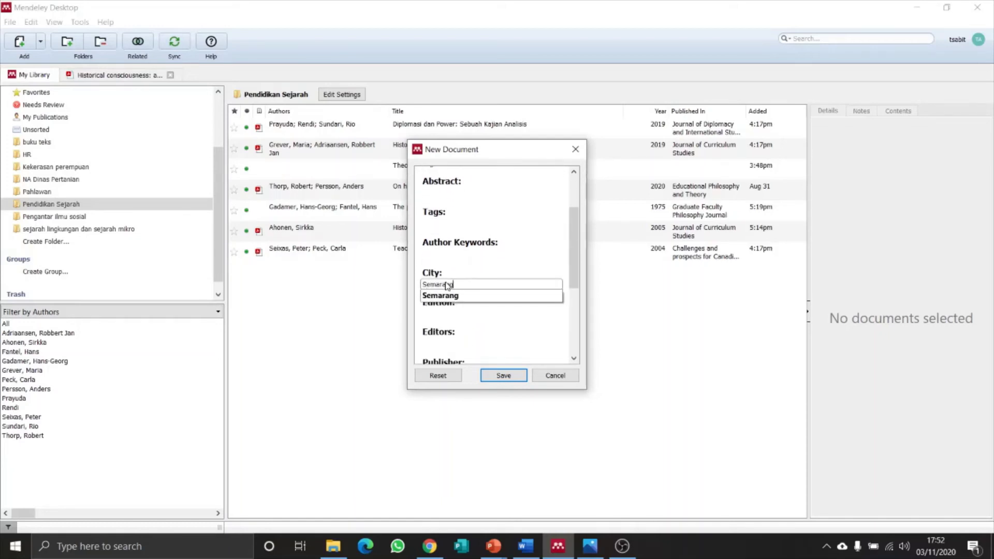
pyautogui.press('Return')
pyautogui.click(451, 314)
pyautogui.scroll(-2, 451, 313)
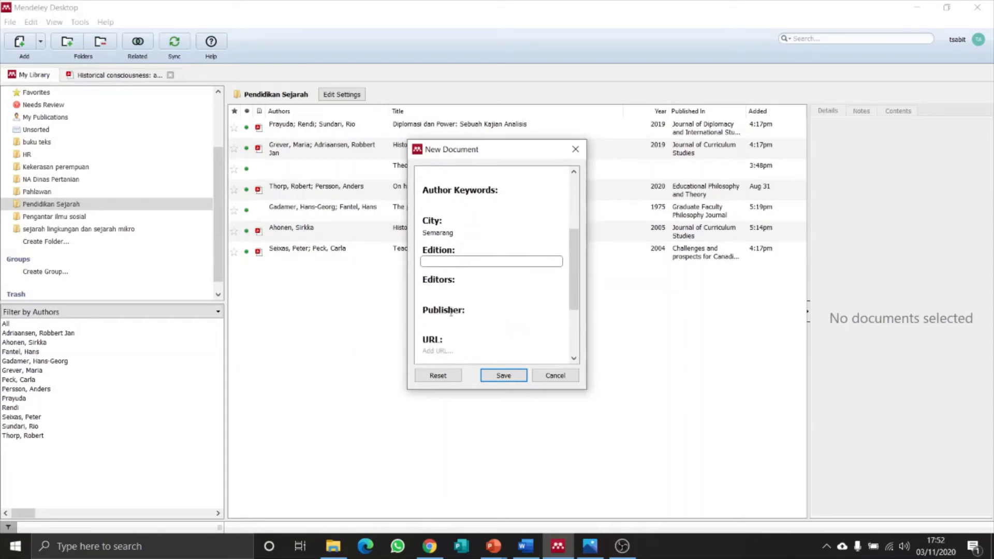
pyautogui.click(451, 312)
pyautogui.write('P')
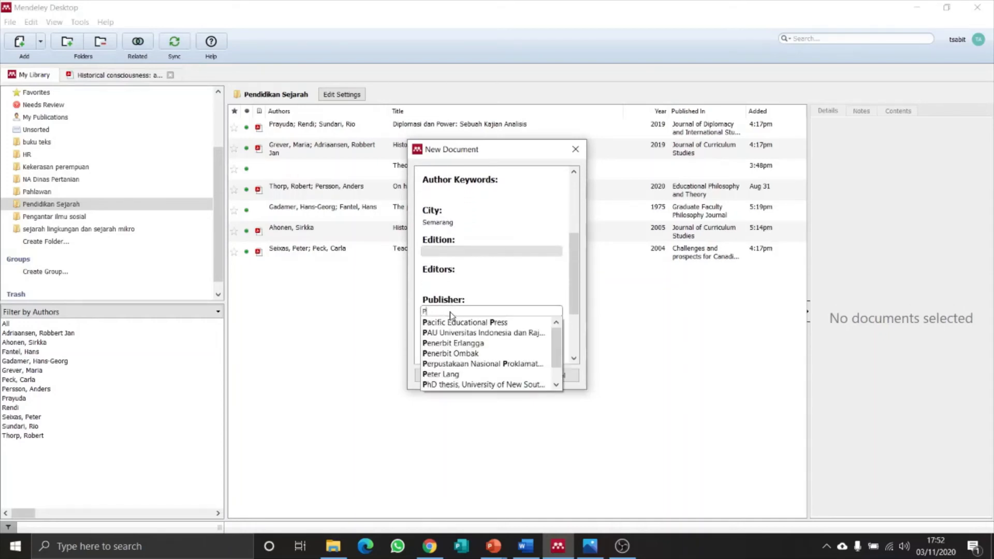
pyautogui.write('enerbit apa')
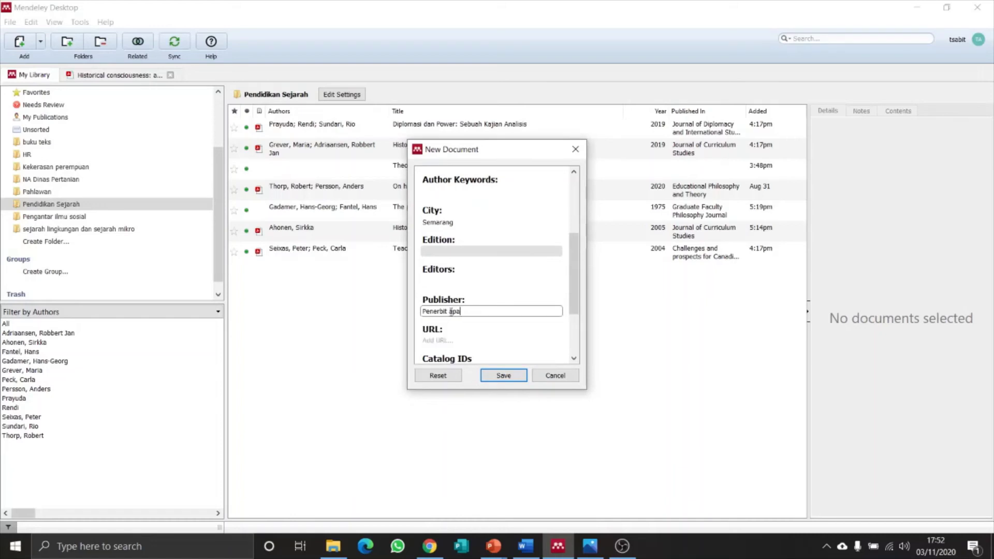
pyautogui.scroll(-4, 487, 312)
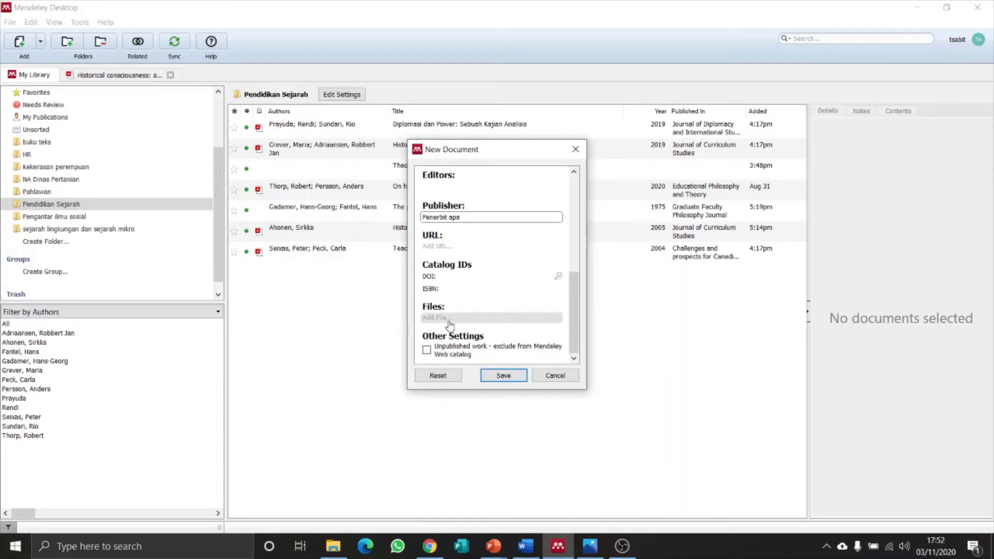
pyautogui.click(500, 377)
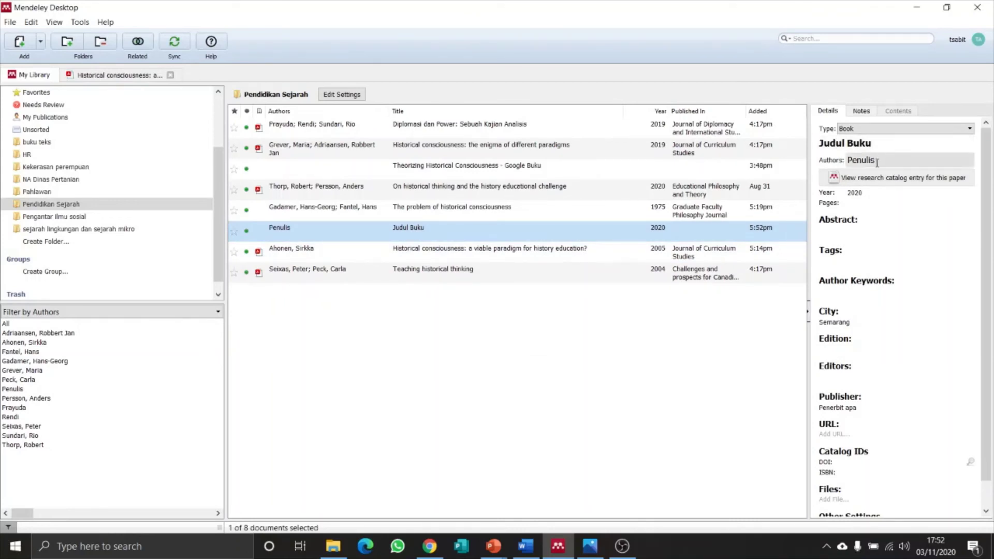
# Scroll the Details panel to check the new 2020 book 'Judul Buku'.
pyautogui.scroll(-1, 874, 272)
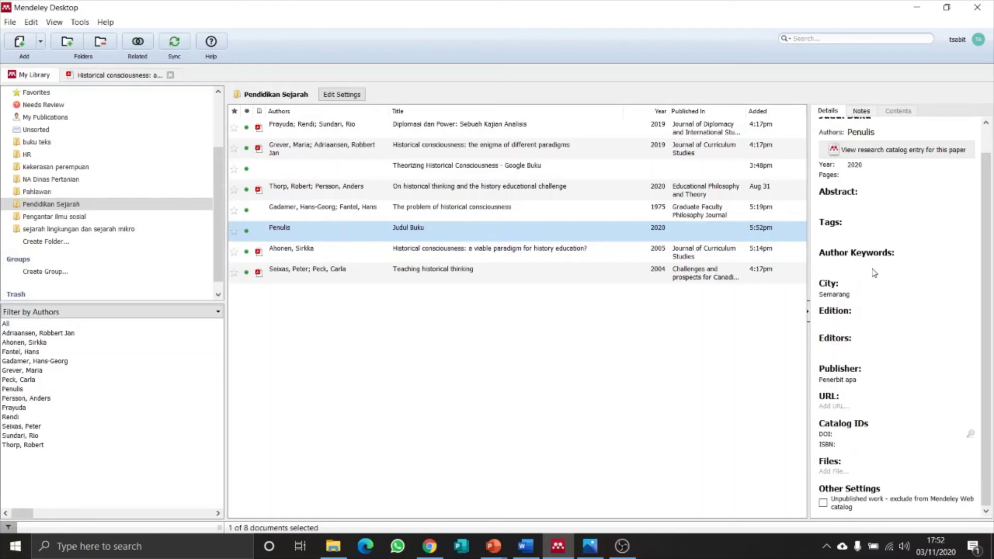
pyautogui.scroll(1, 874, 272)
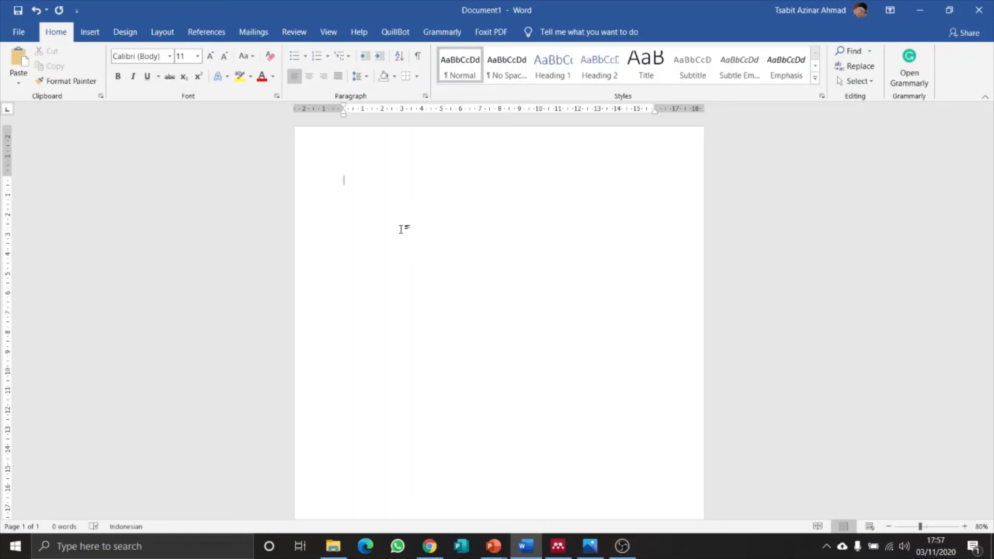
# Type 'Sejarah kontroversial semakin berkembang setelah reformasi tahun 1998' on the blank page.
pyautogui.write('Sejarah kontrovers')
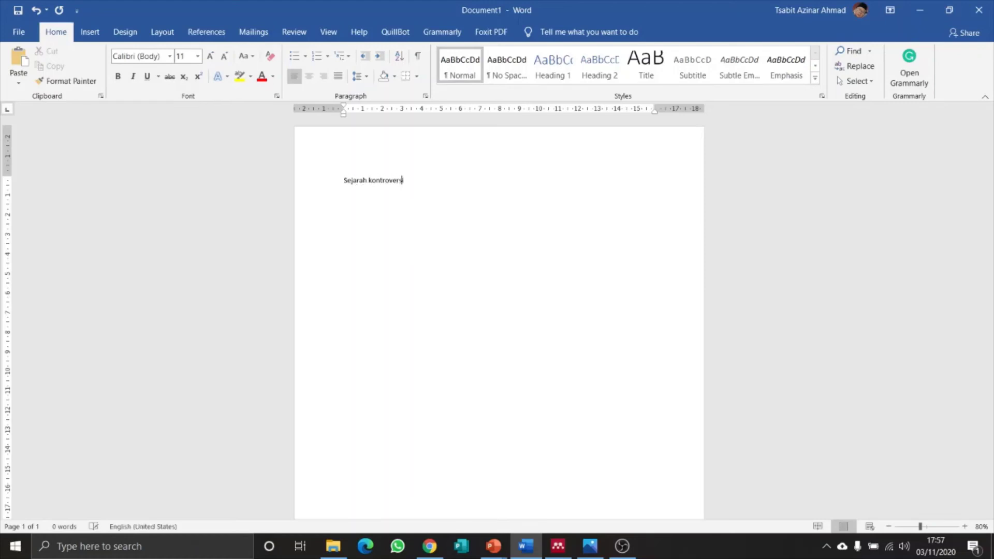
pyautogui.write('ial semakin berkembang setelah re')
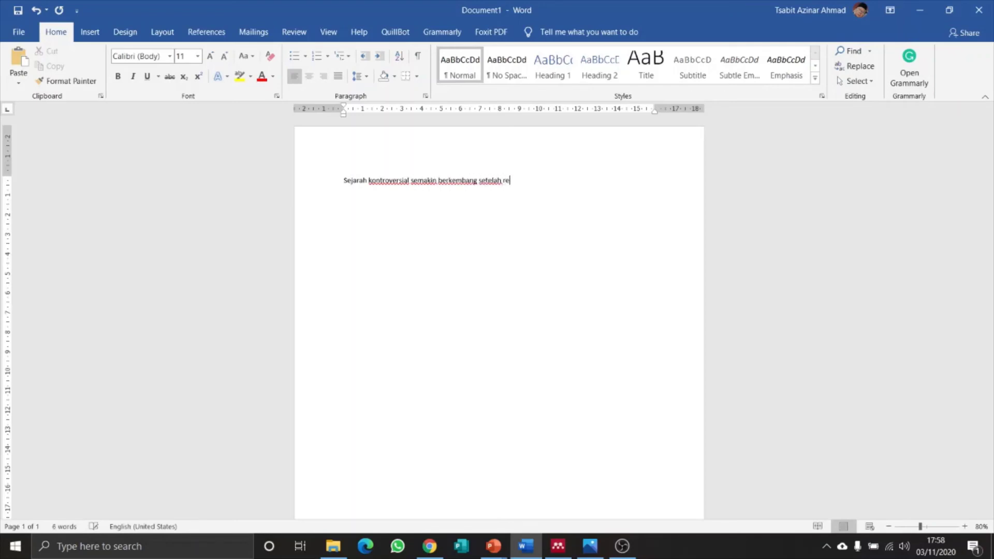
pyautogui.write('formasi tahun 1998')
pyautogui.click(201, 32)
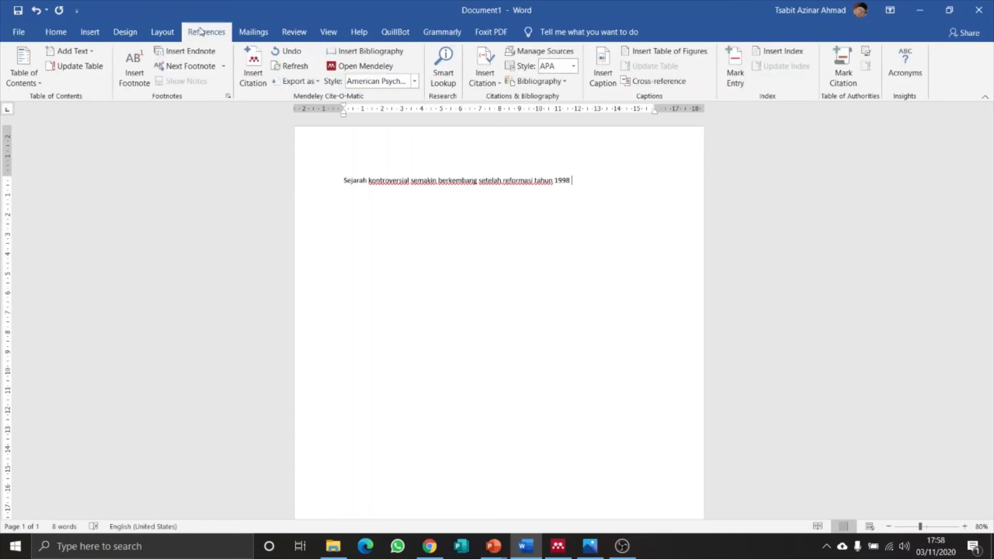
# Search by the author's name and cite the 2016 'Sejarah Kontroversial di Indonesia' after 1998.
pyautogui.click(259, 83)
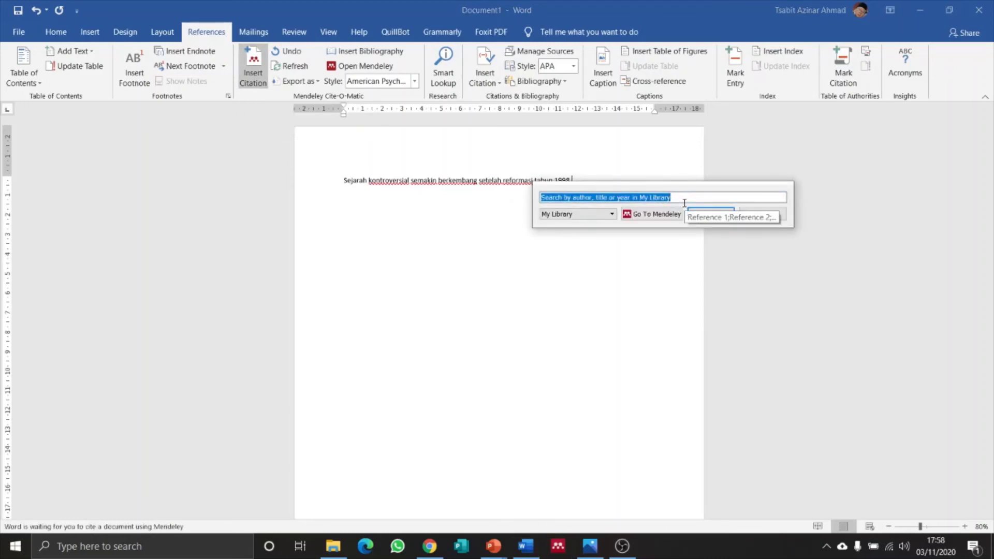
pyautogui.write('tsabit azi')
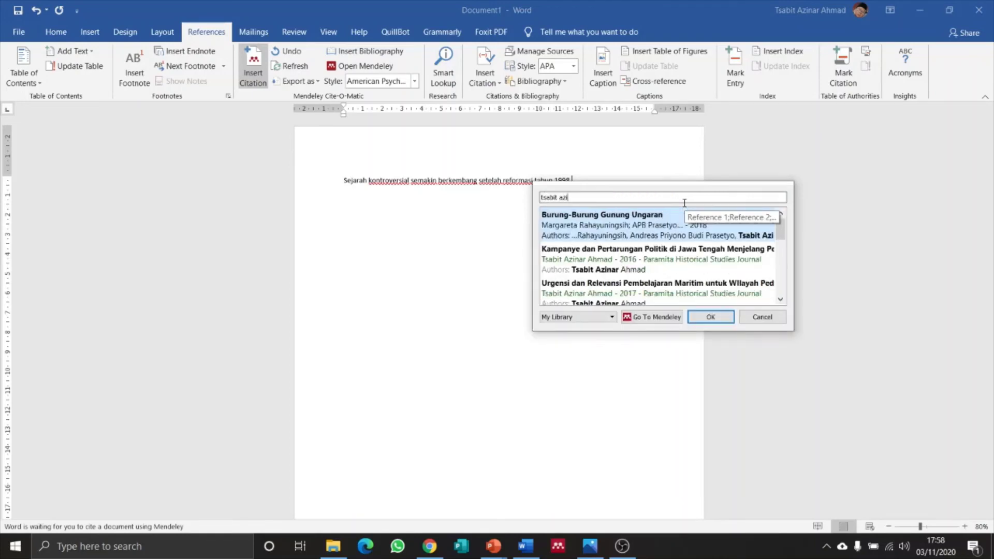
pyautogui.write('nar ahmad')
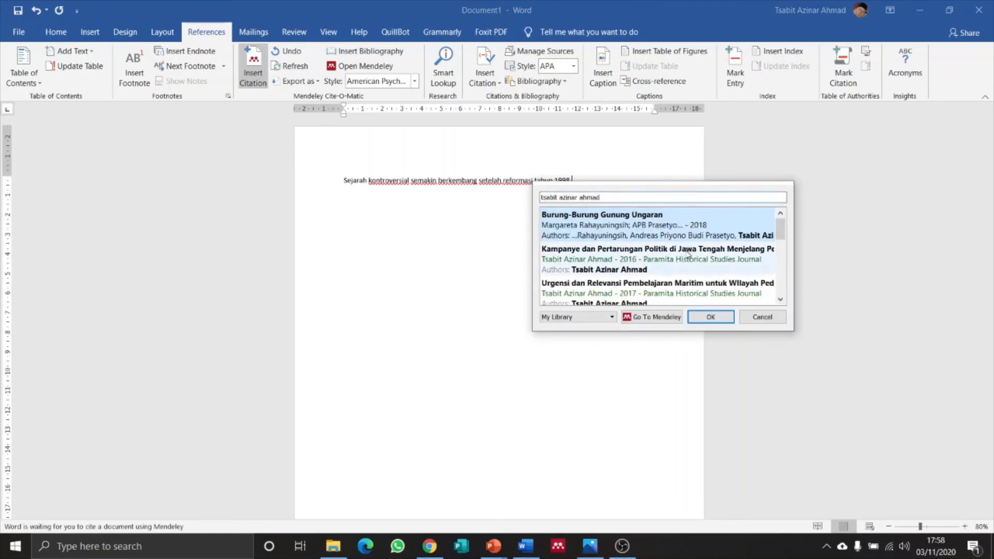
pyautogui.scroll(-1, 688, 254)
pyautogui.scroll(-3, 688, 255)
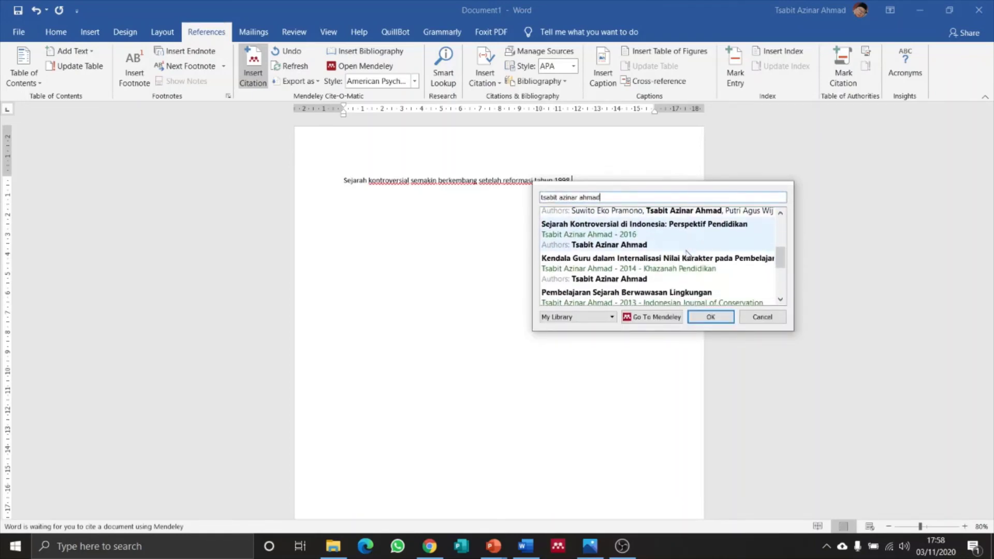
pyautogui.doubleClick(642, 236)
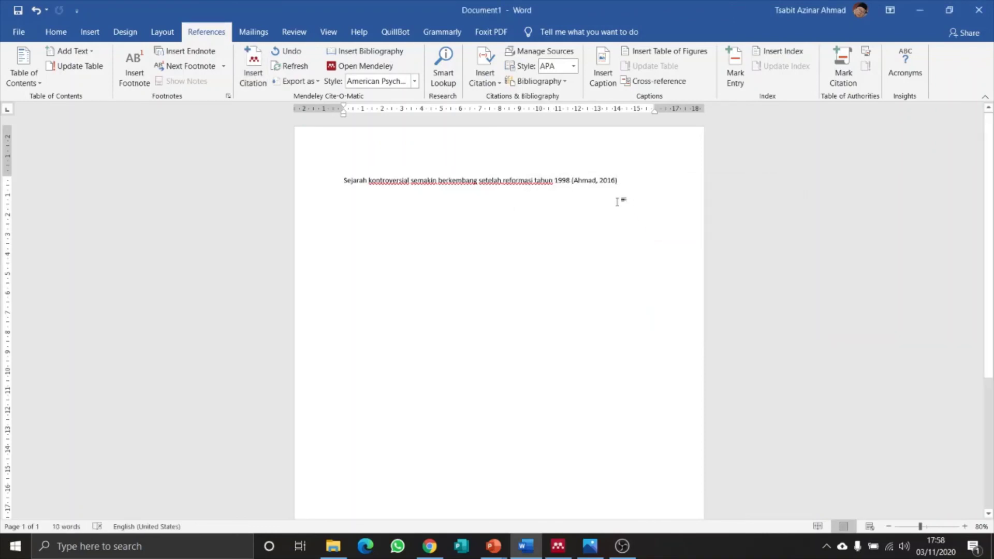
pyautogui.doubleClick(588, 181)
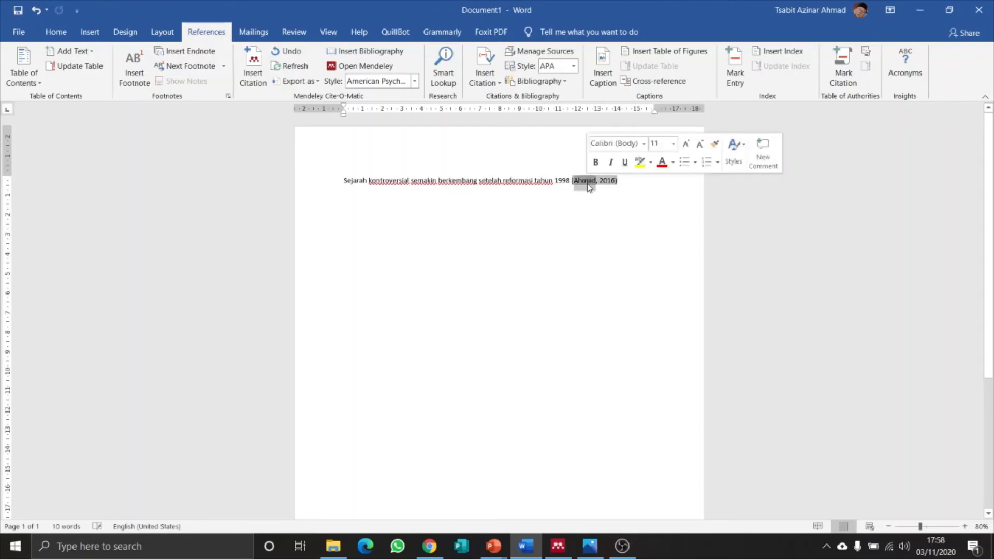
# Add page 9 to the citation, end the sentence with a full stop, and begin 'Lebih lanjut lagi'.
pyautogui.click(254, 78)
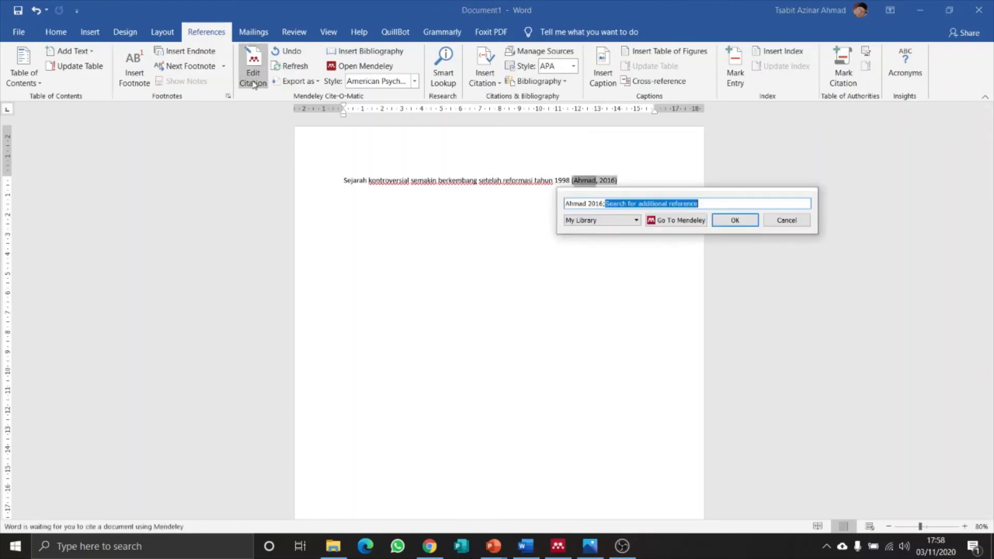
pyautogui.click(580, 205)
pyautogui.click(625, 218)
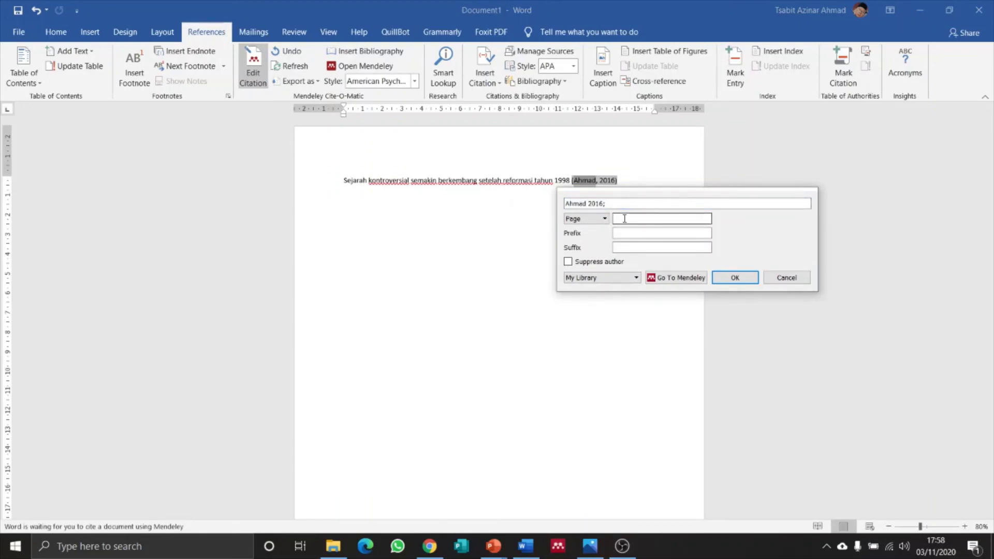
pyautogui.click(732, 277)
pyautogui.click(652, 180)
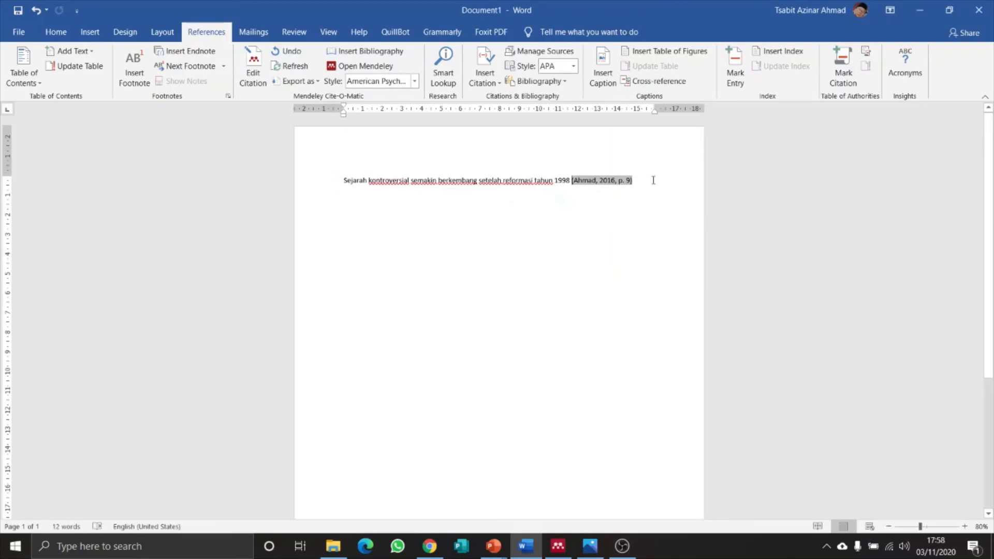
pyautogui.write('.')
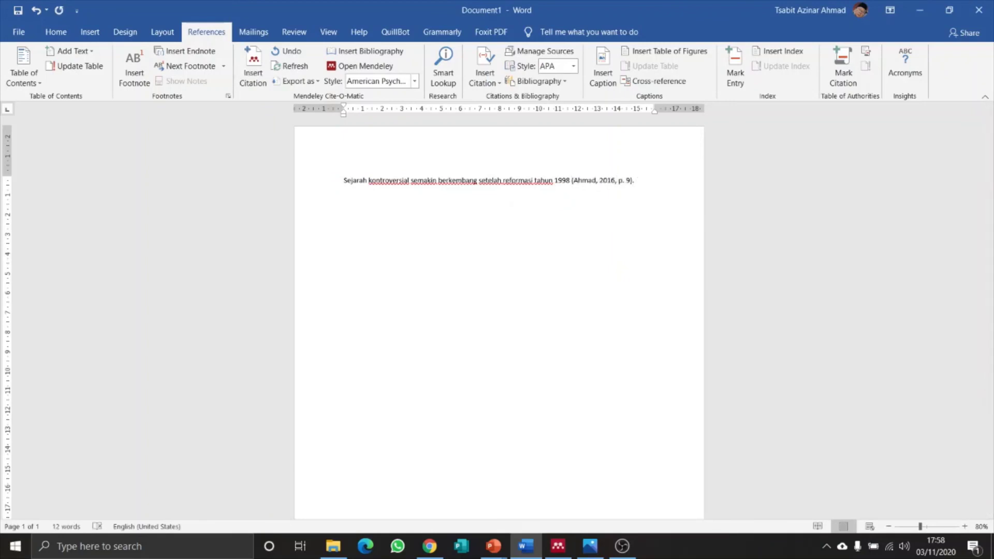
pyautogui.write(' Lebih lanjut lagi Ahmad')
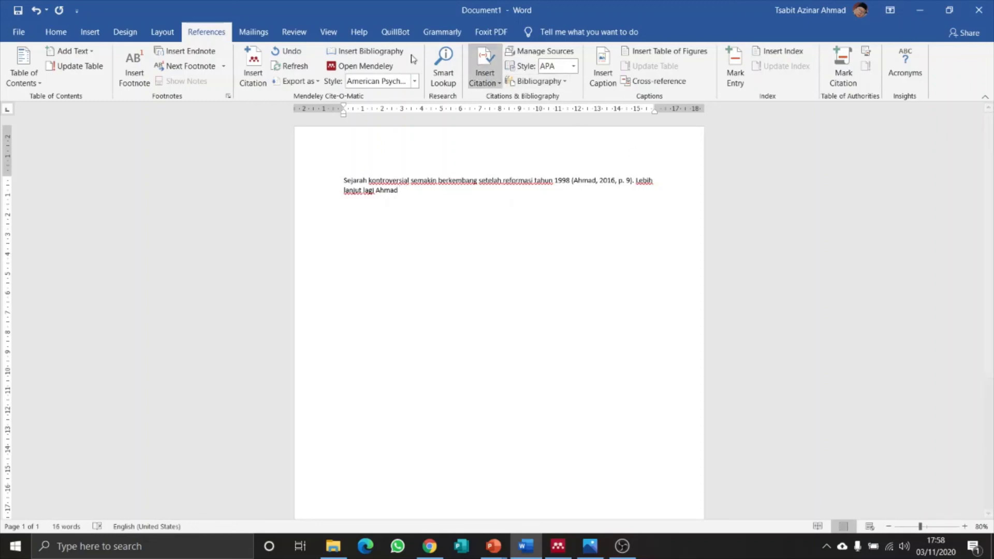
# Insert another citation, searching the library for works by 'tsabit azinar'.
pyautogui.click(252, 74)
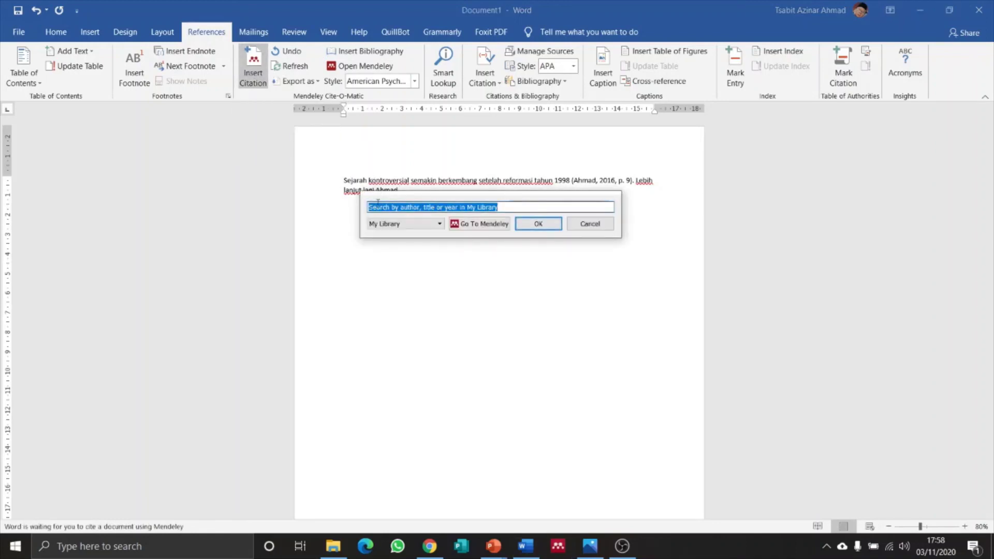
pyautogui.write('t')
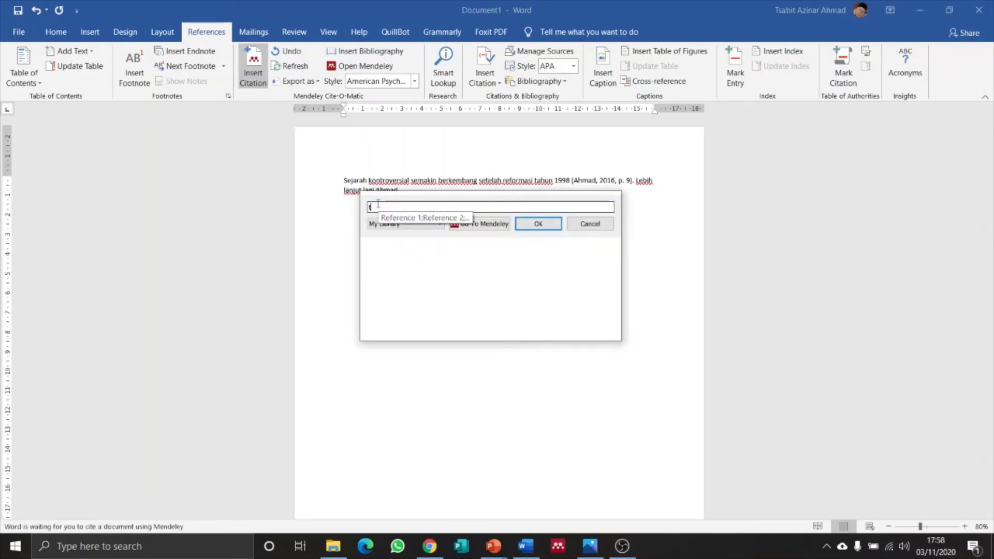
pyautogui.write('sabit azinar')
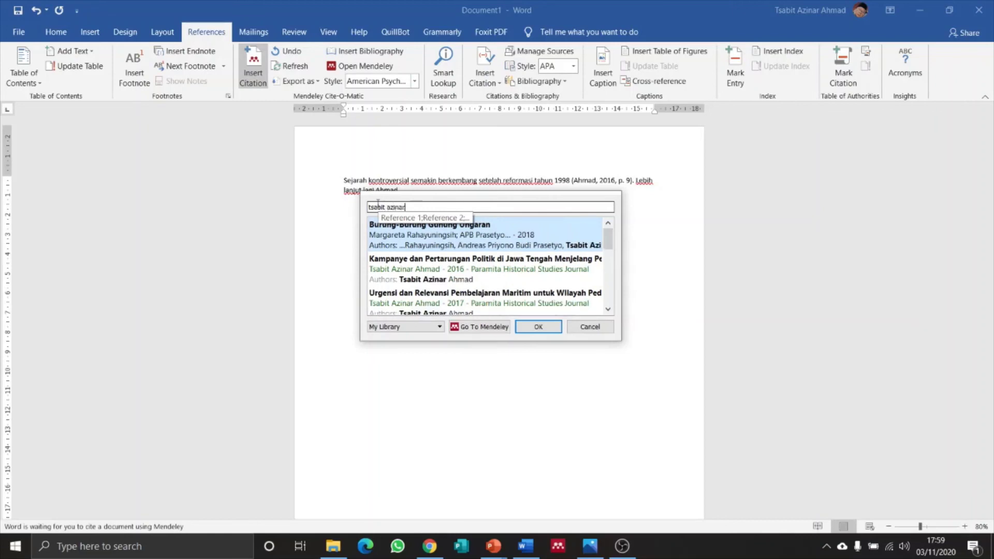